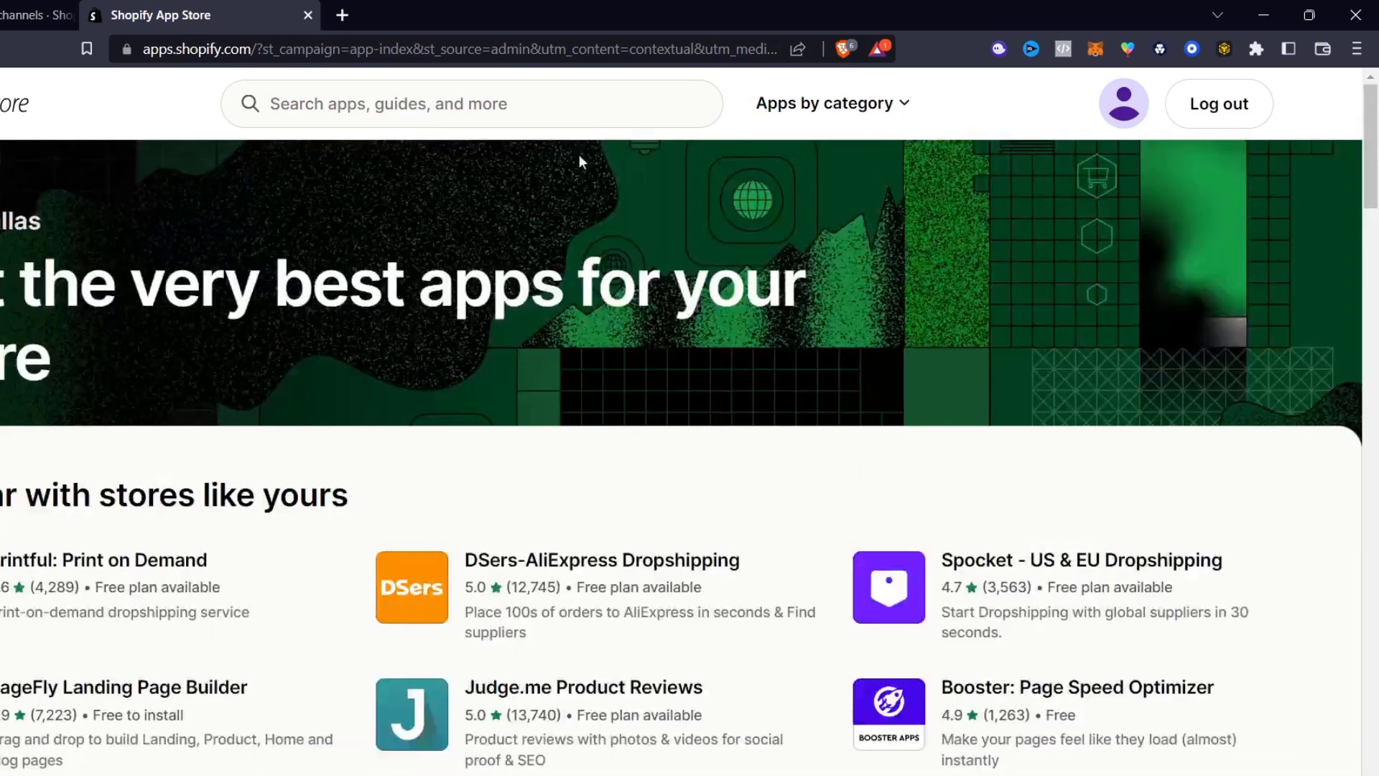
Find CJdropshipping among the product-sourcing apps in the Shopify App Store and add it to the store.
{"action": "left_click", "coordinate": [467, 105]}
{"action": "scroll", "coordinate": [814, 526], "scroll_direction": "down", "scroll_amount": 10}
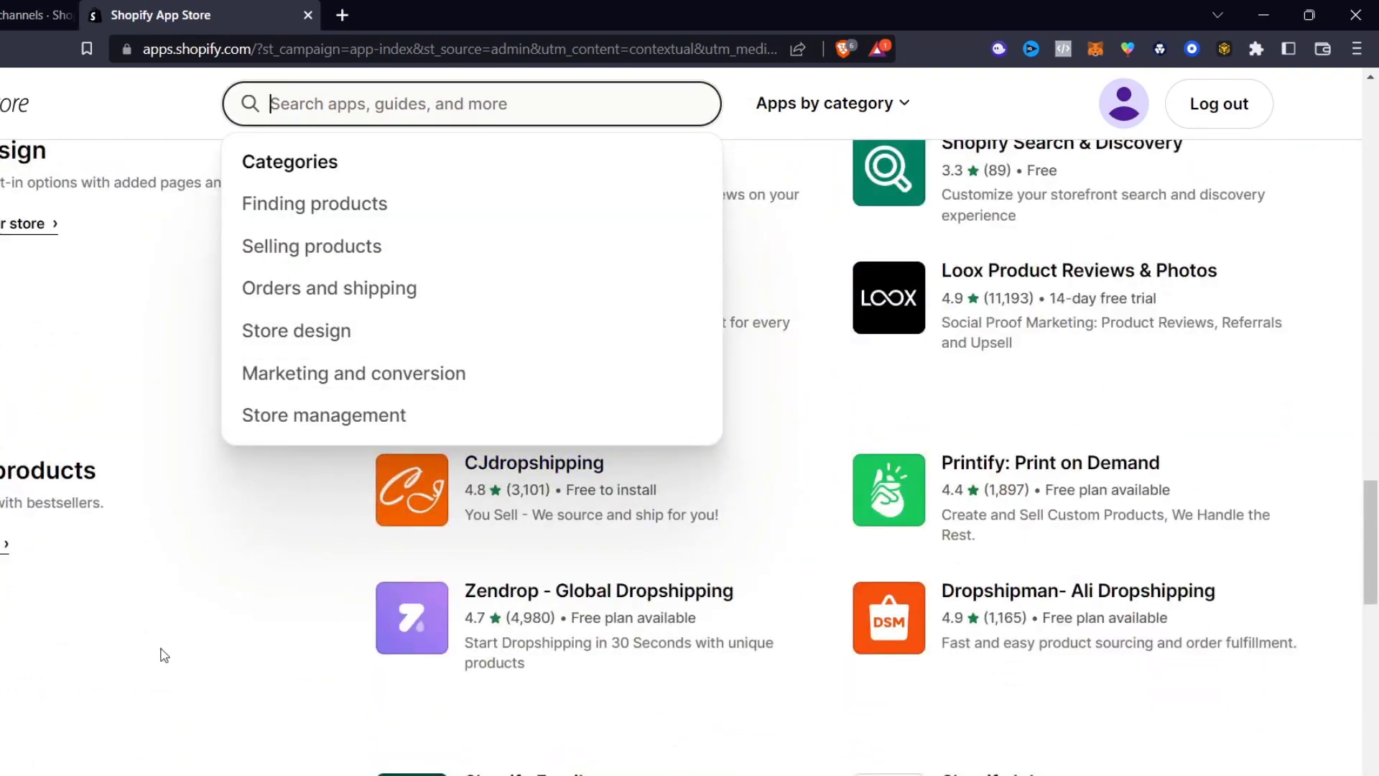
{"action": "left_click", "coordinate": [3, 638]}
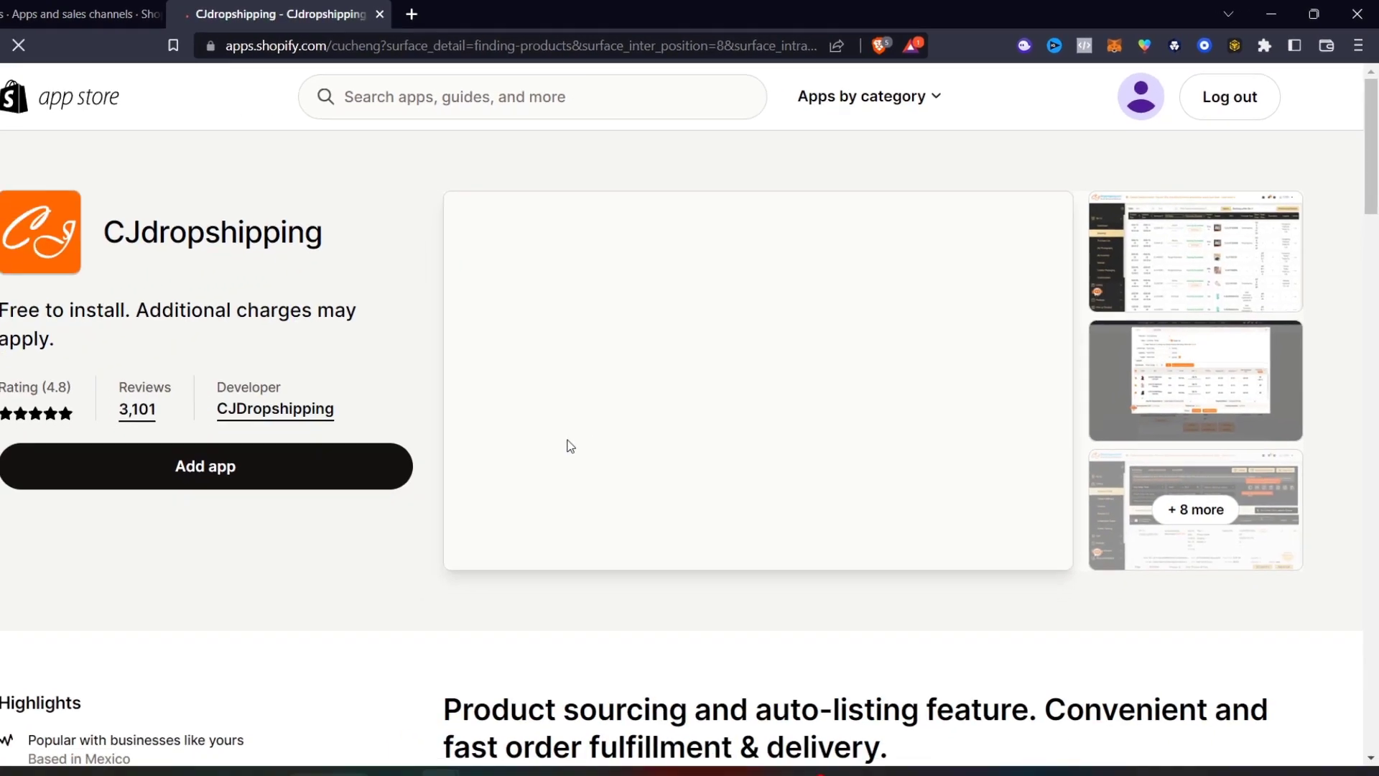
{"action": "left_click", "coordinate": [209, 467]}
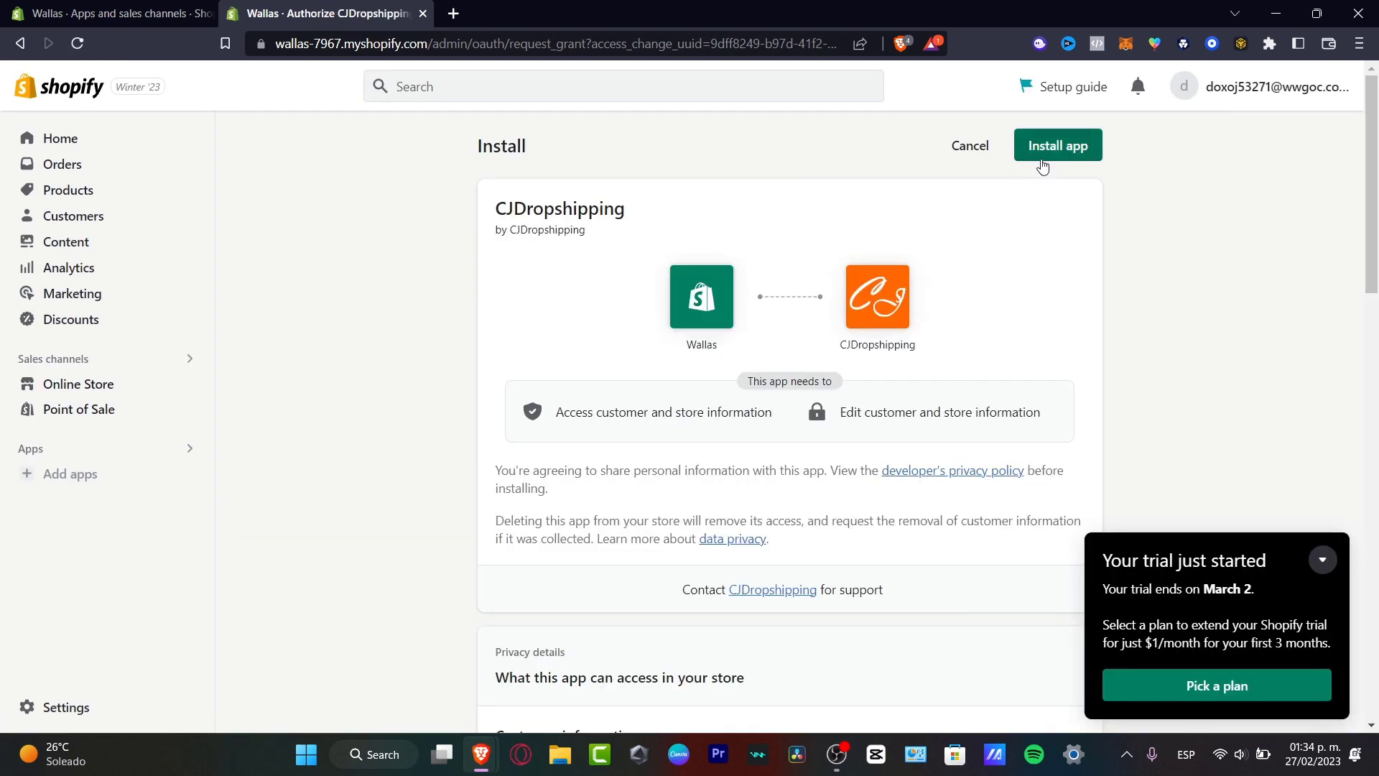
Install the CJDropshipping app and authorize the store with the remembered CJ account, accepting the Store Authorization Agreement.
{"action": "left_click", "coordinate": [1060, 148]}
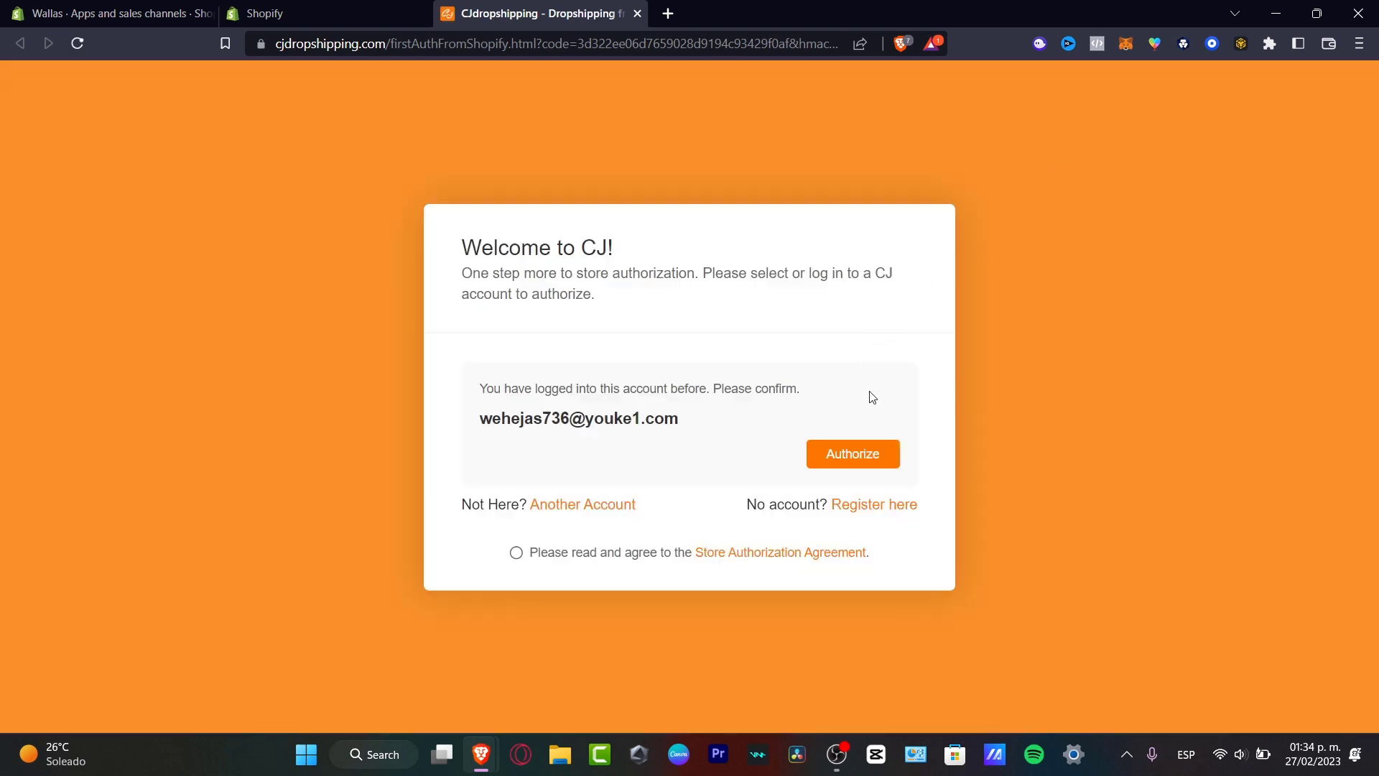
{"action": "left_click", "coordinate": [875, 457]}
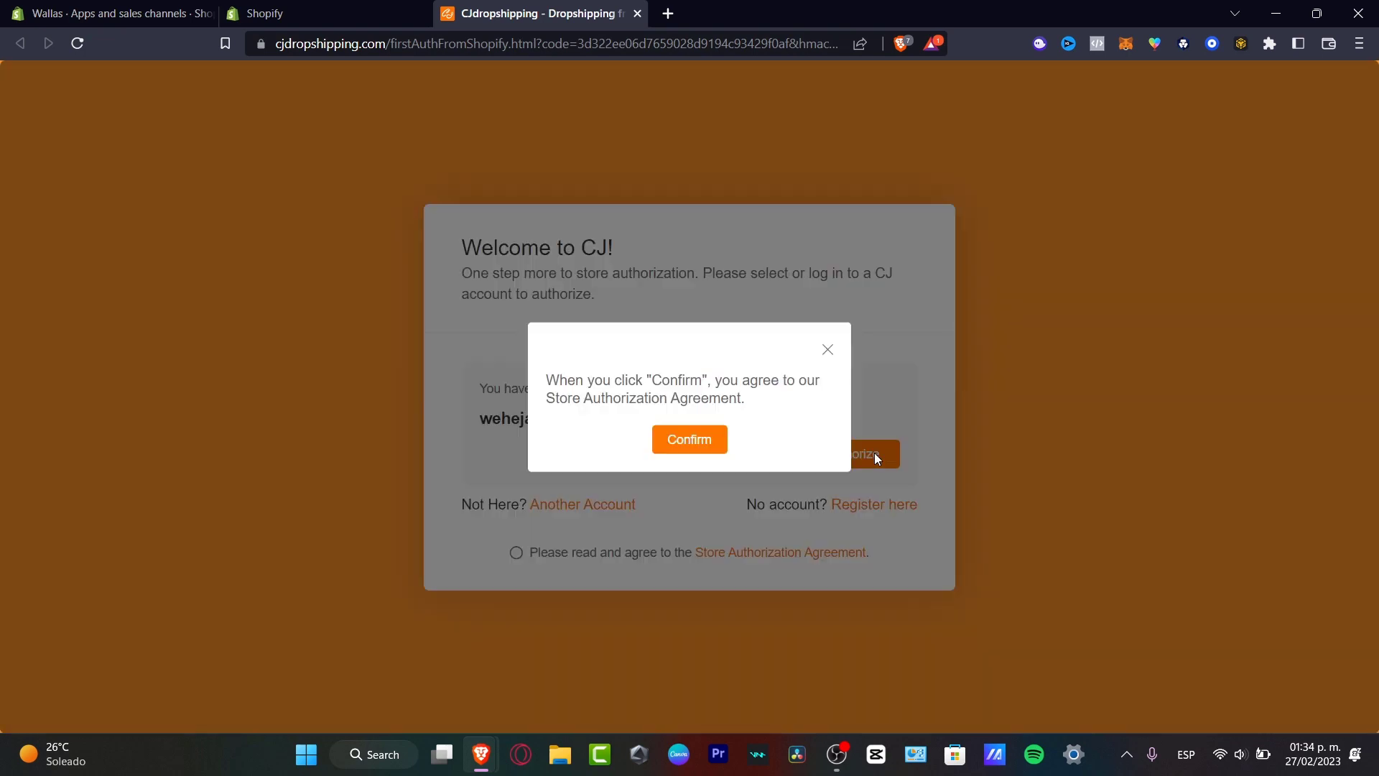
{"action": "left_click", "coordinate": [691, 441]}
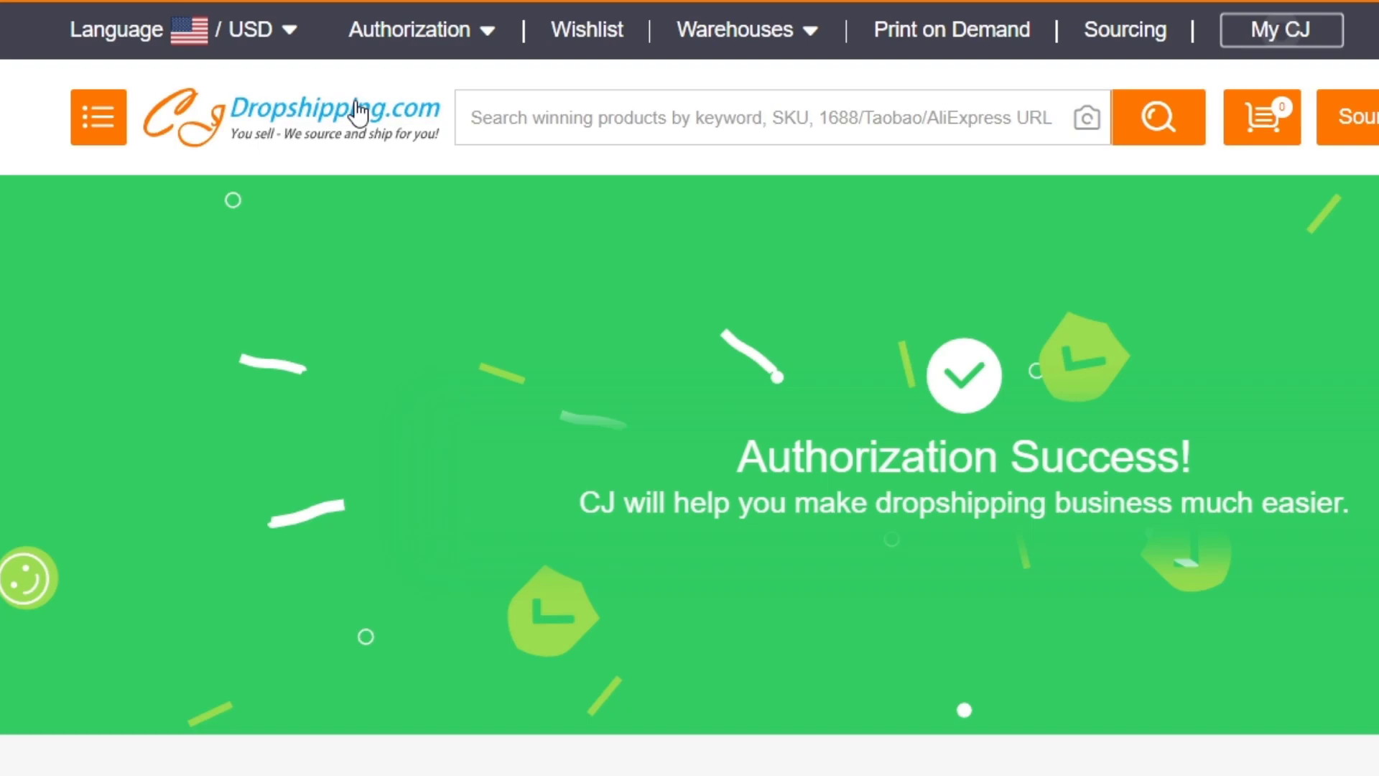
Open the Press Lock Shoelaces product from the trending items on the CJ home page and start listing it.
{"action": "left_click", "coordinate": [359, 111]}
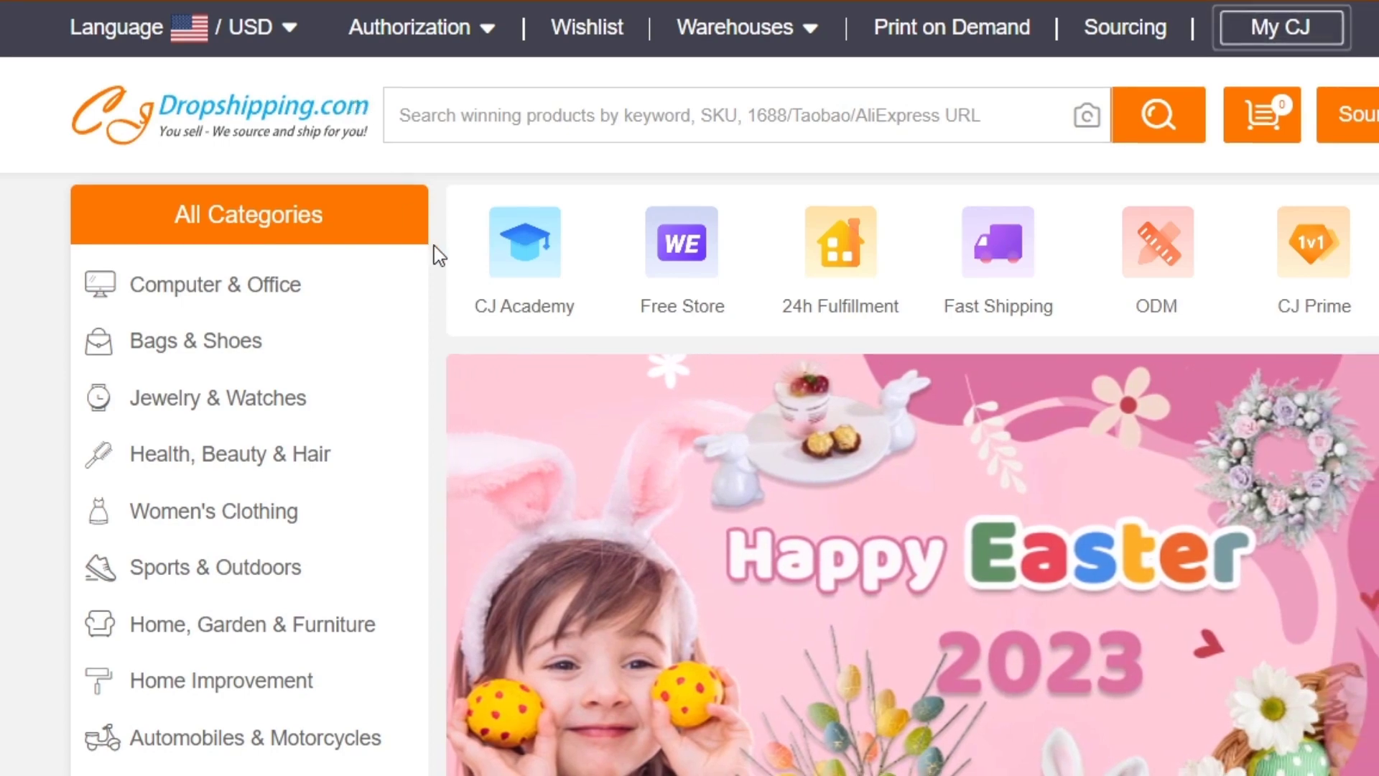
{"action": "scroll", "coordinate": [434, 247], "scroll_direction": "down", "scroll_amount": 8}
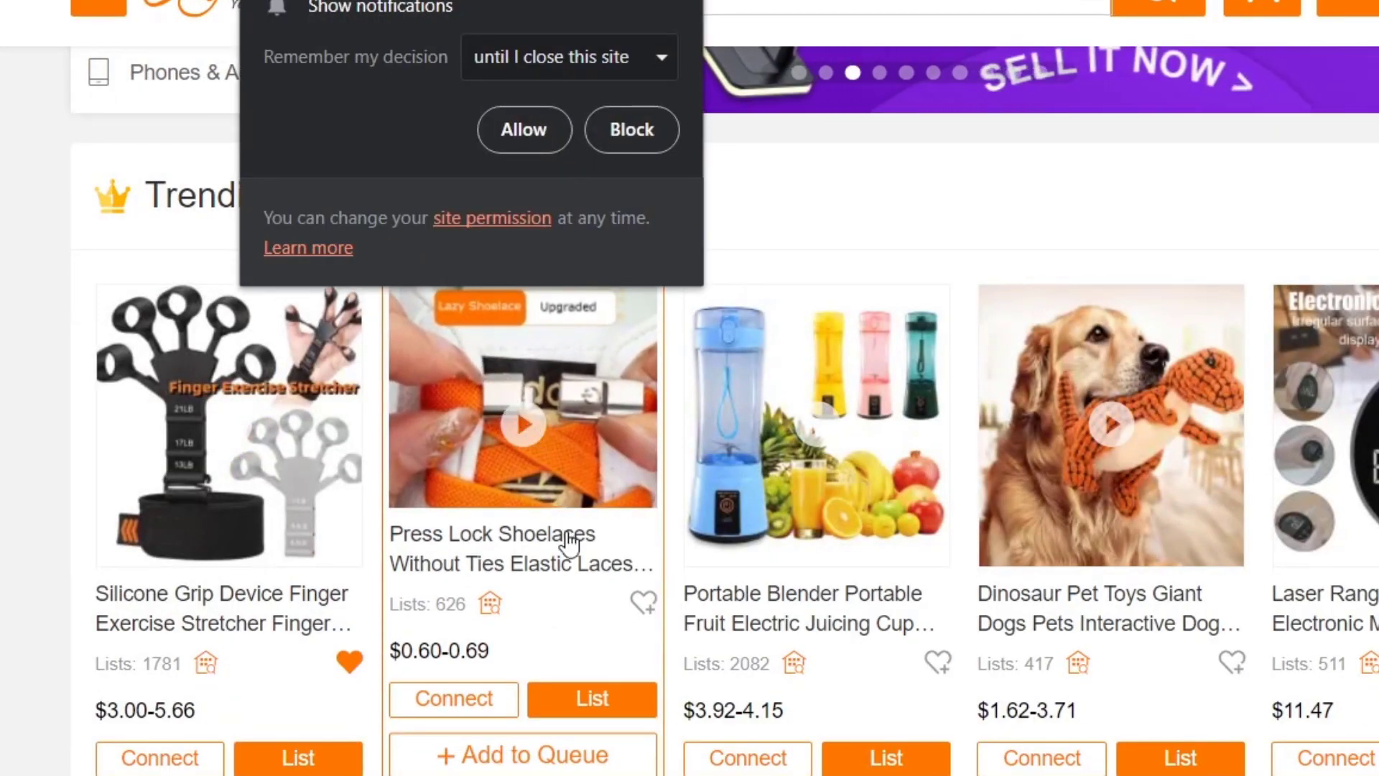
{"action": "left_click", "coordinate": [585, 708]}
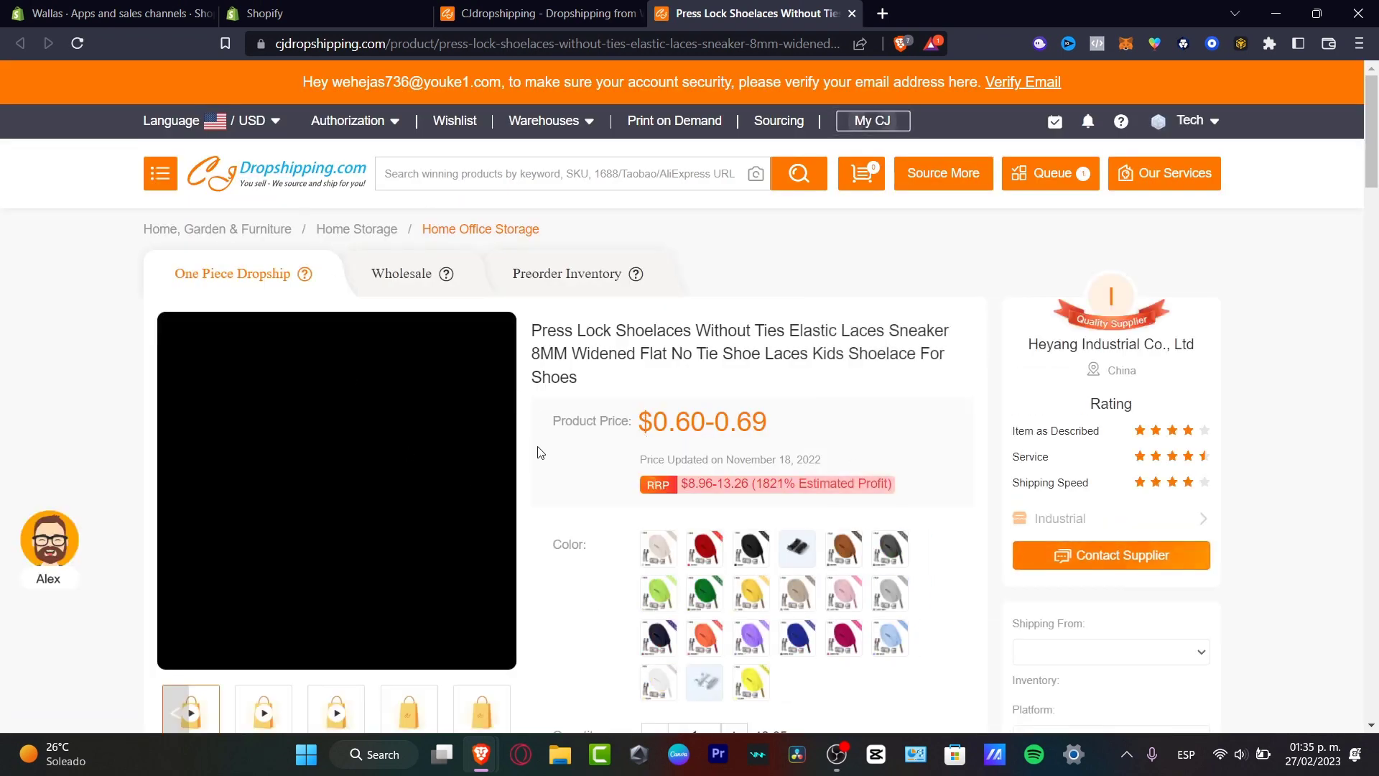
{"action": "scroll", "coordinate": [749, 425], "scroll_direction": "down", "scroll_amount": 2}
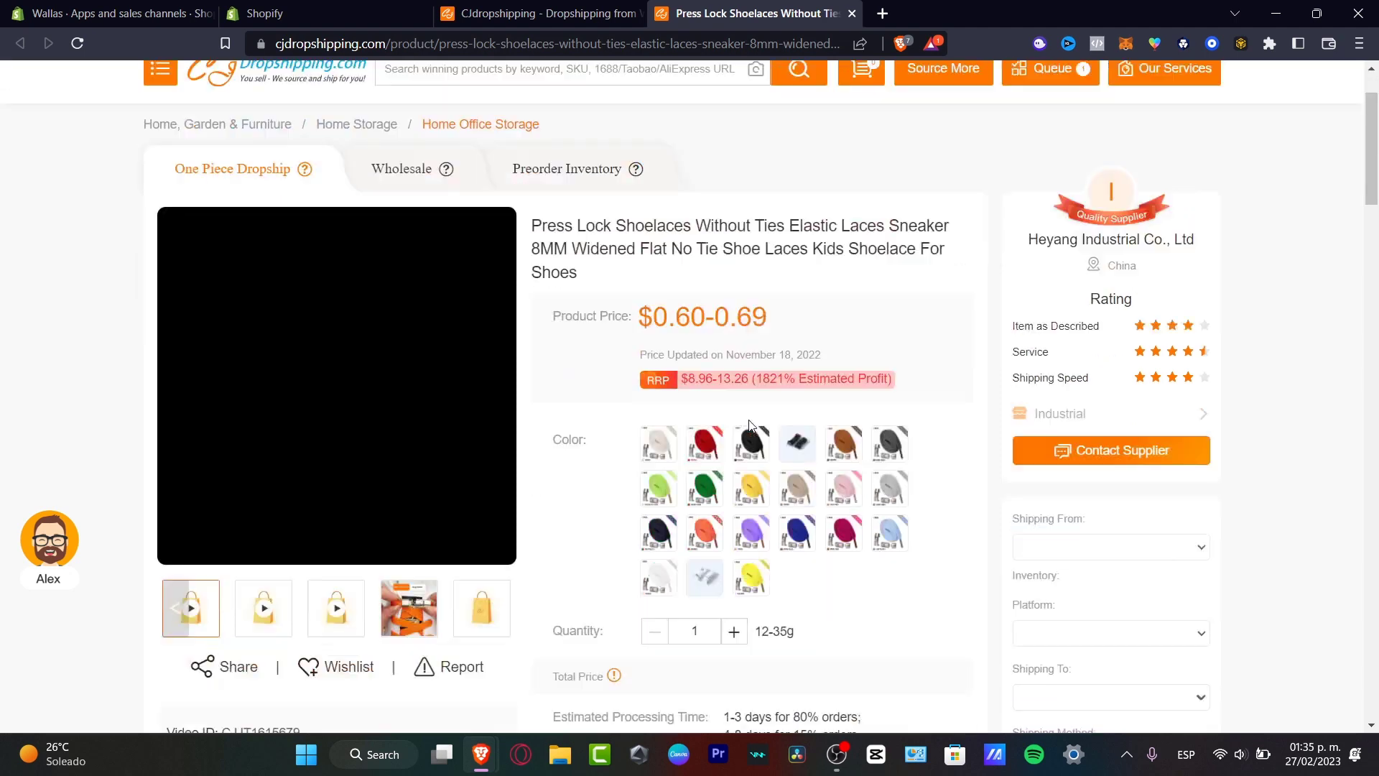
{"action": "scroll", "coordinate": [749, 425], "scroll_direction": "down", "scroll_amount": 1}
{"action": "scroll", "coordinate": [749, 431], "scroll_direction": "down", "scroll_amount": 7}
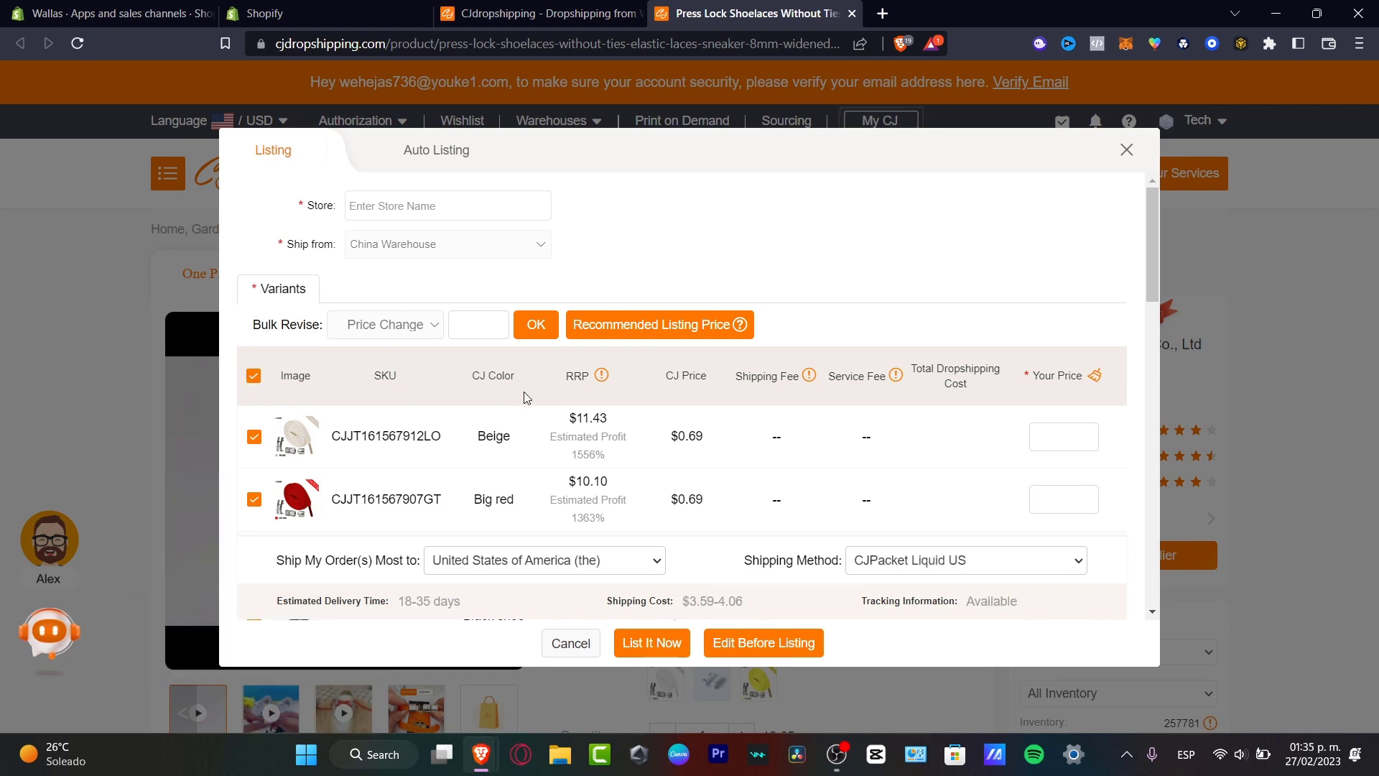
Choose wallas-7967 as the listing's store and add example1 as a new product type.
{"action": "left_click", "coordinate": [446, 214]}
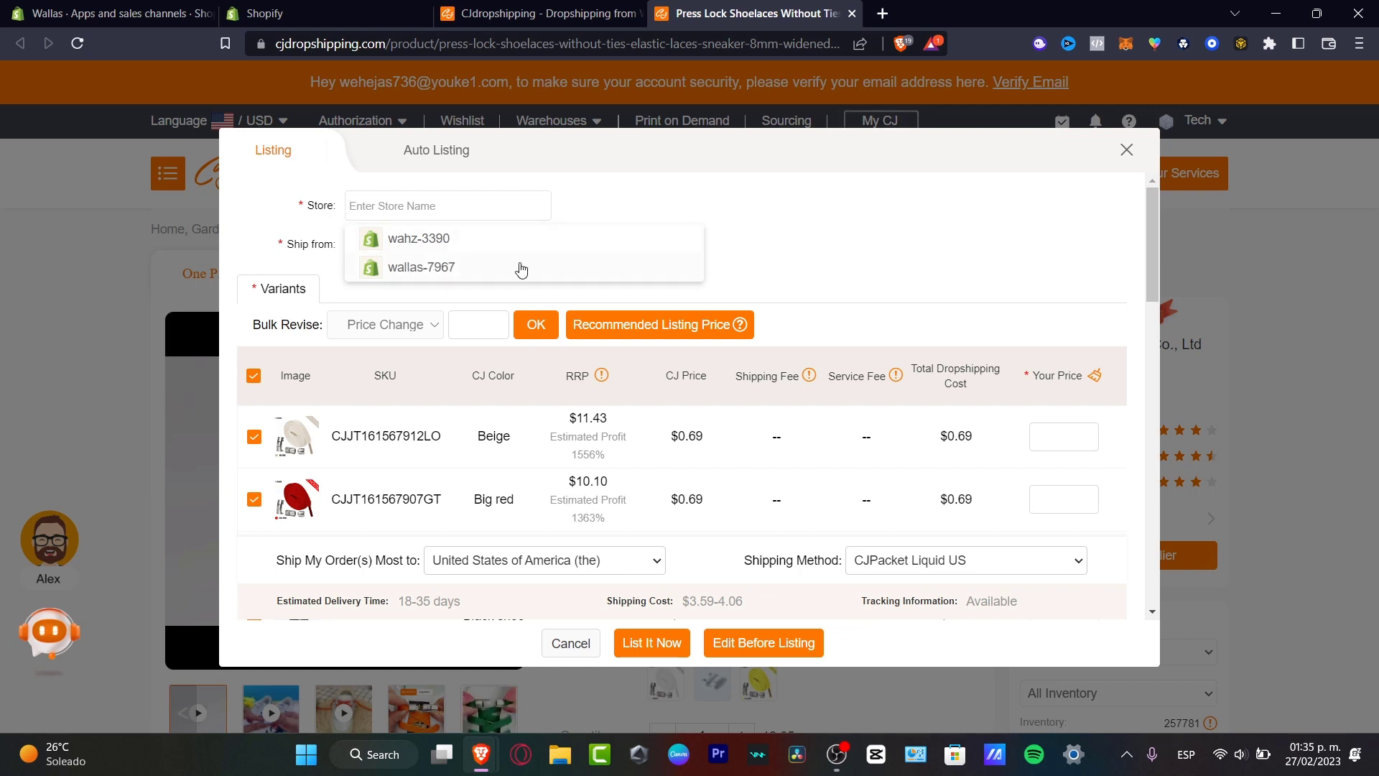
{"action": "left_click", "coordinate": [440, 269]}
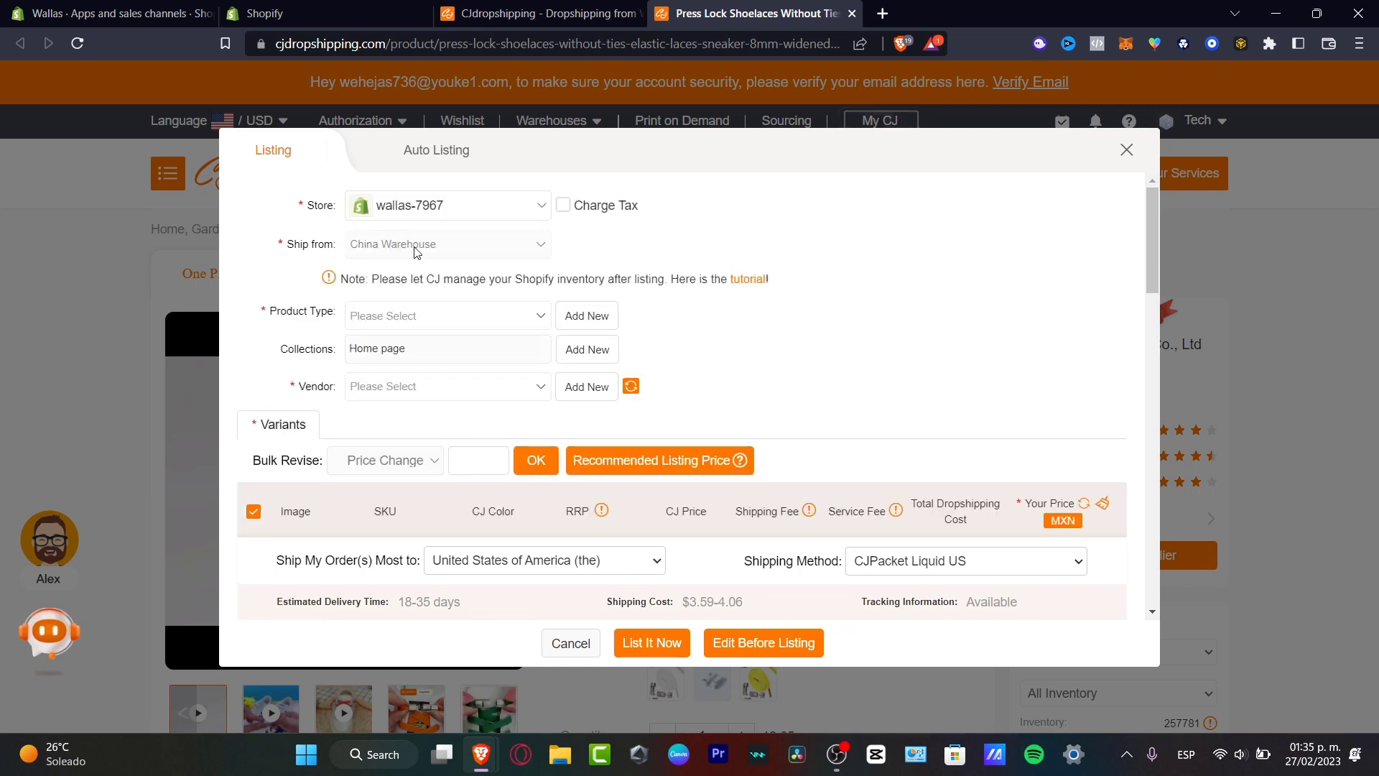
{"action": "left_click", "coordinate": [484, 318]}
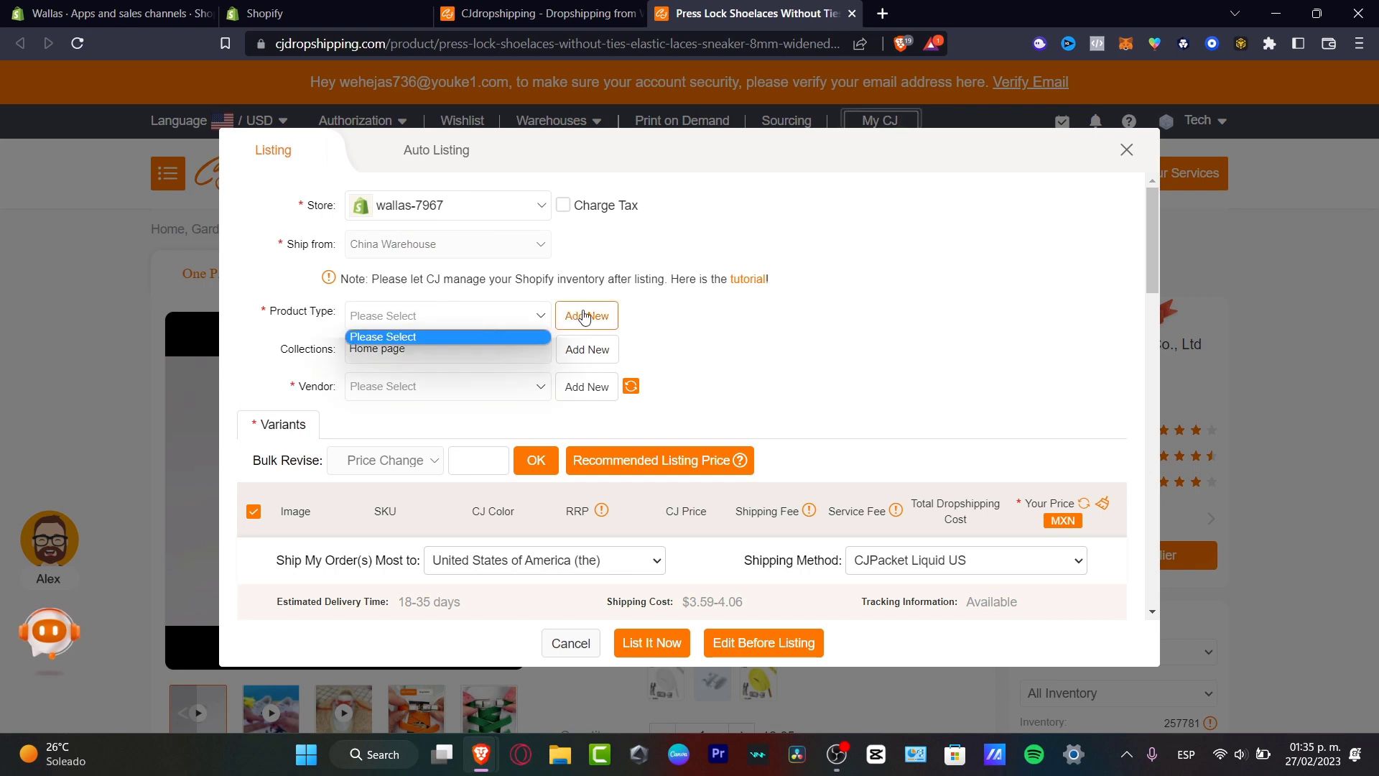
{"action": "left_click", "coordinate": [586, 316]}
{"action": "left_click", "coordinate": [485, 321]}
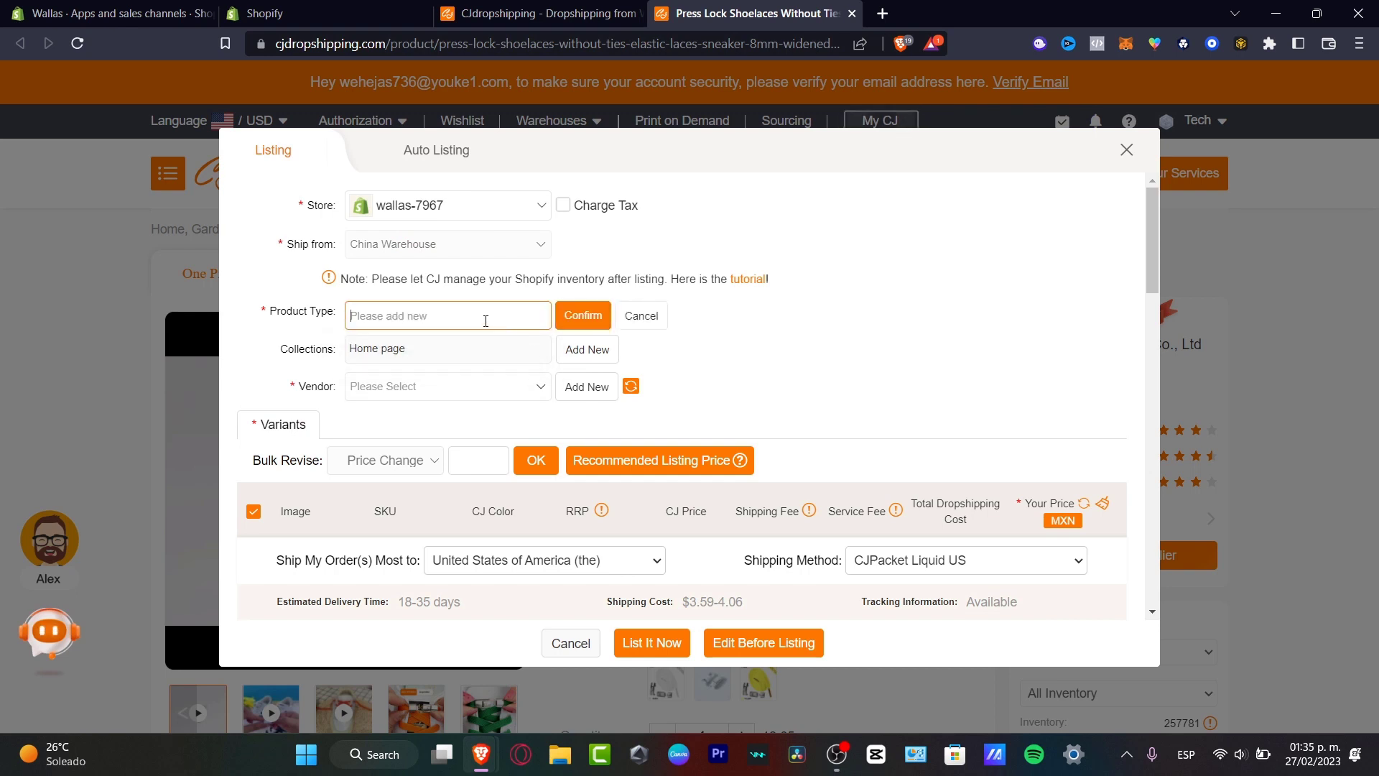
{"action": "type", "text": "example1"}
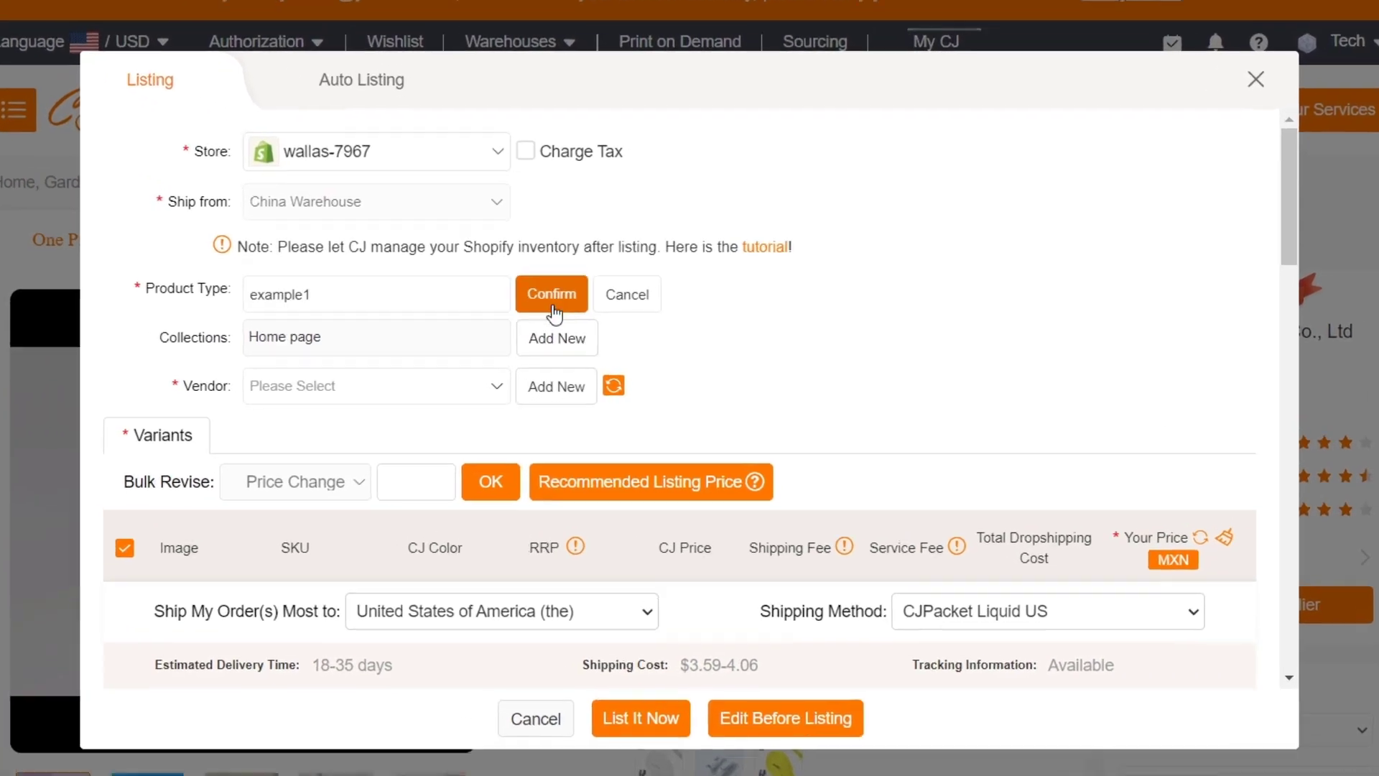
{"action": "left_click", "coordinate": [578, 313]}
Add wallas as a new vendor for the listing.
{"action": "left_click", "coordinate": [395, 393]}
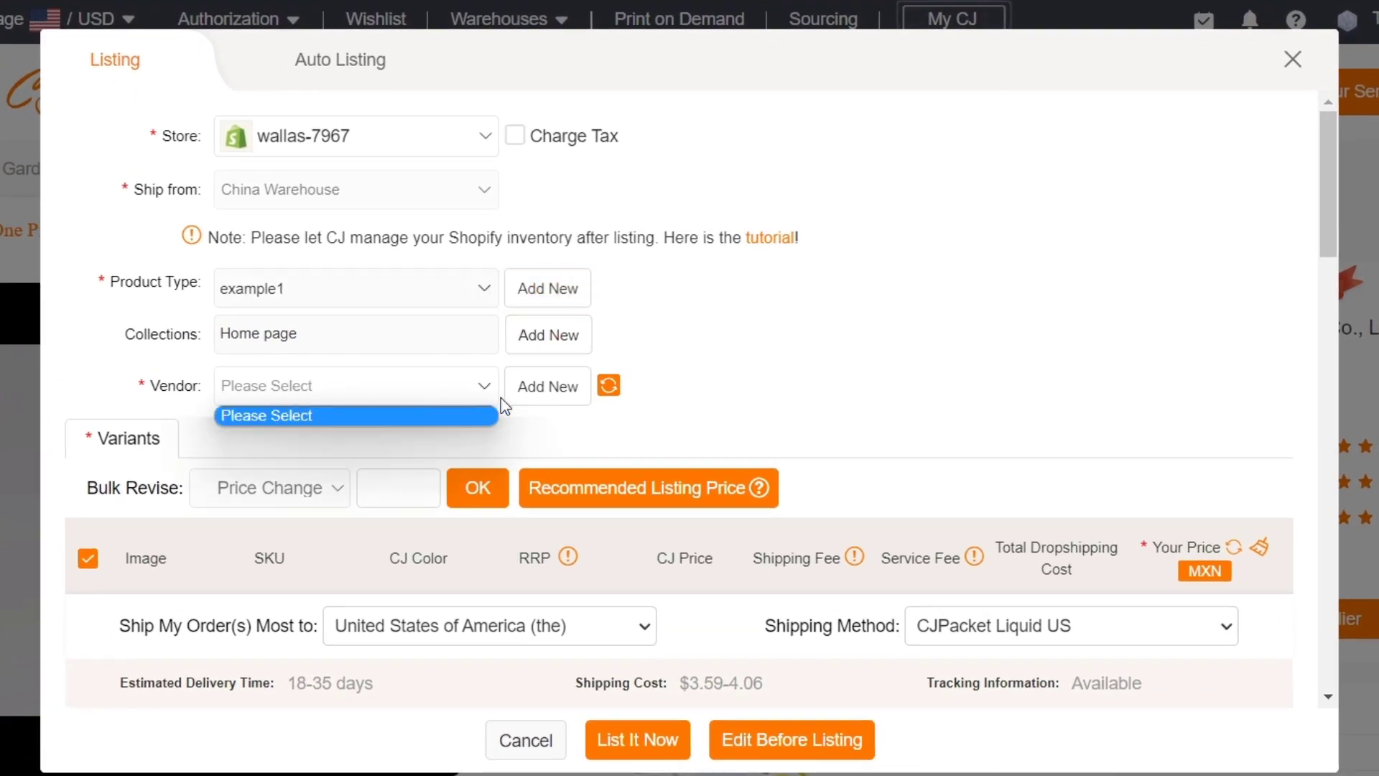
{"action": "left_click", "coordinate": [568, 397]}
{"action": "left_click", "coordinate": [420, 385]}
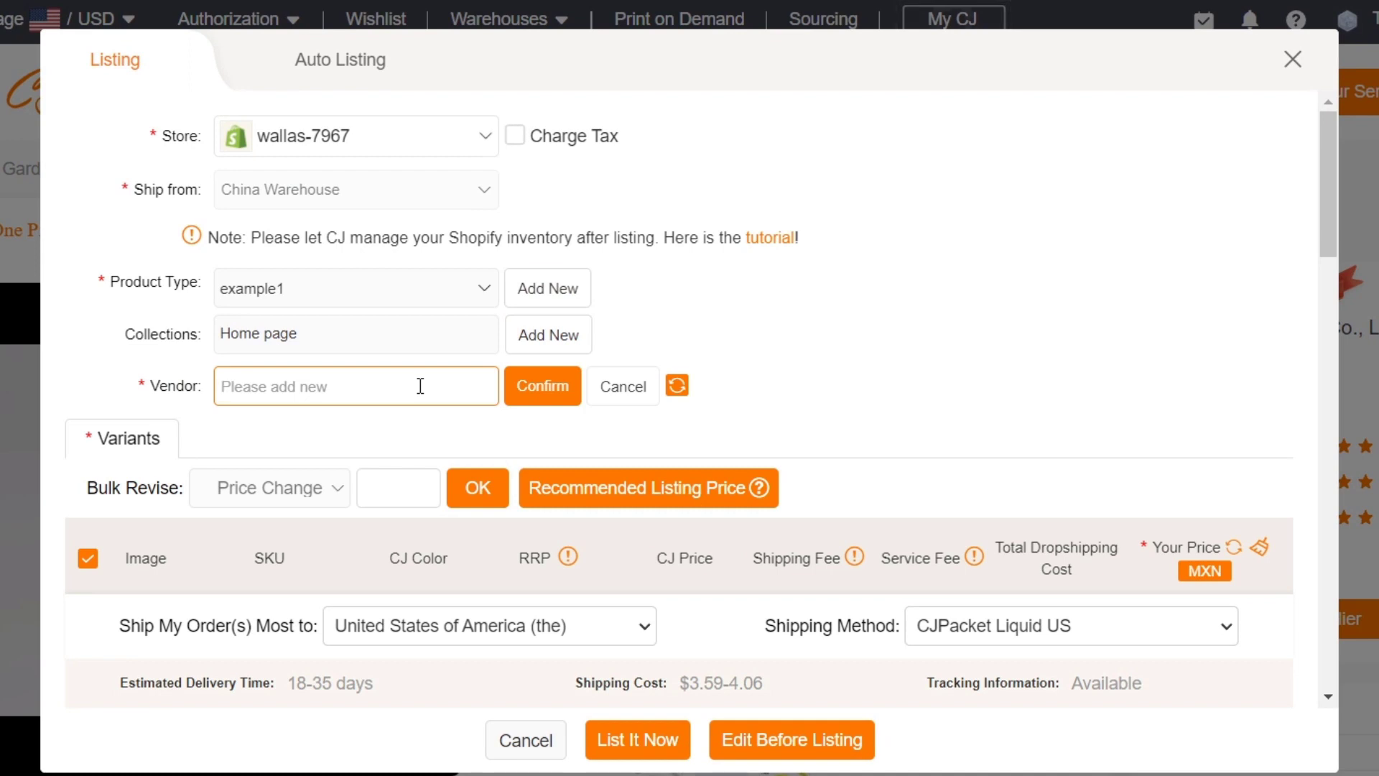
{"action": "type", "text": "wallas"}
{"action": "left_click", "coordinate": [508, 401]}
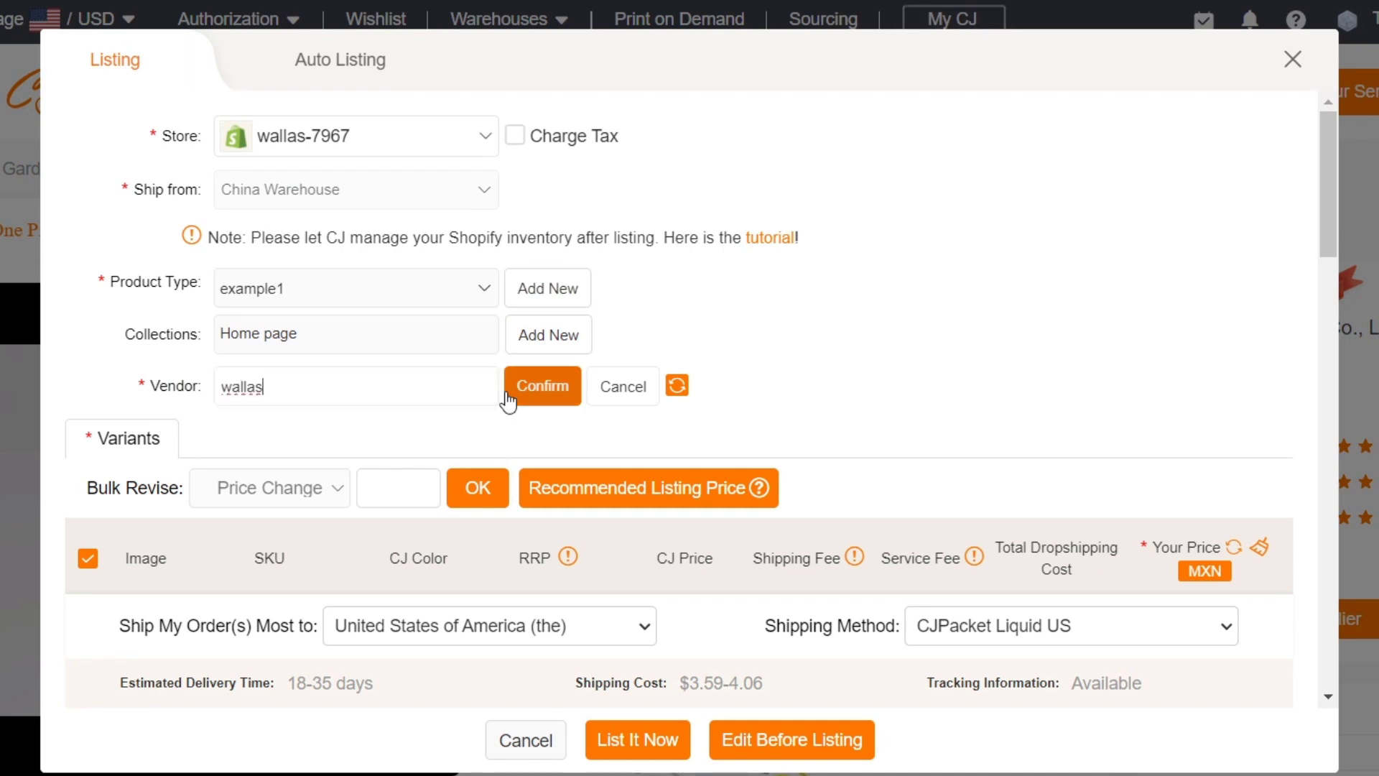
Apply the recommended listing price to all shoelace variants and review the resulting prices.
{"action": "scroll", "coordinate": [826, 313], "scroll_direction": "down", "scroll_amount": 4}
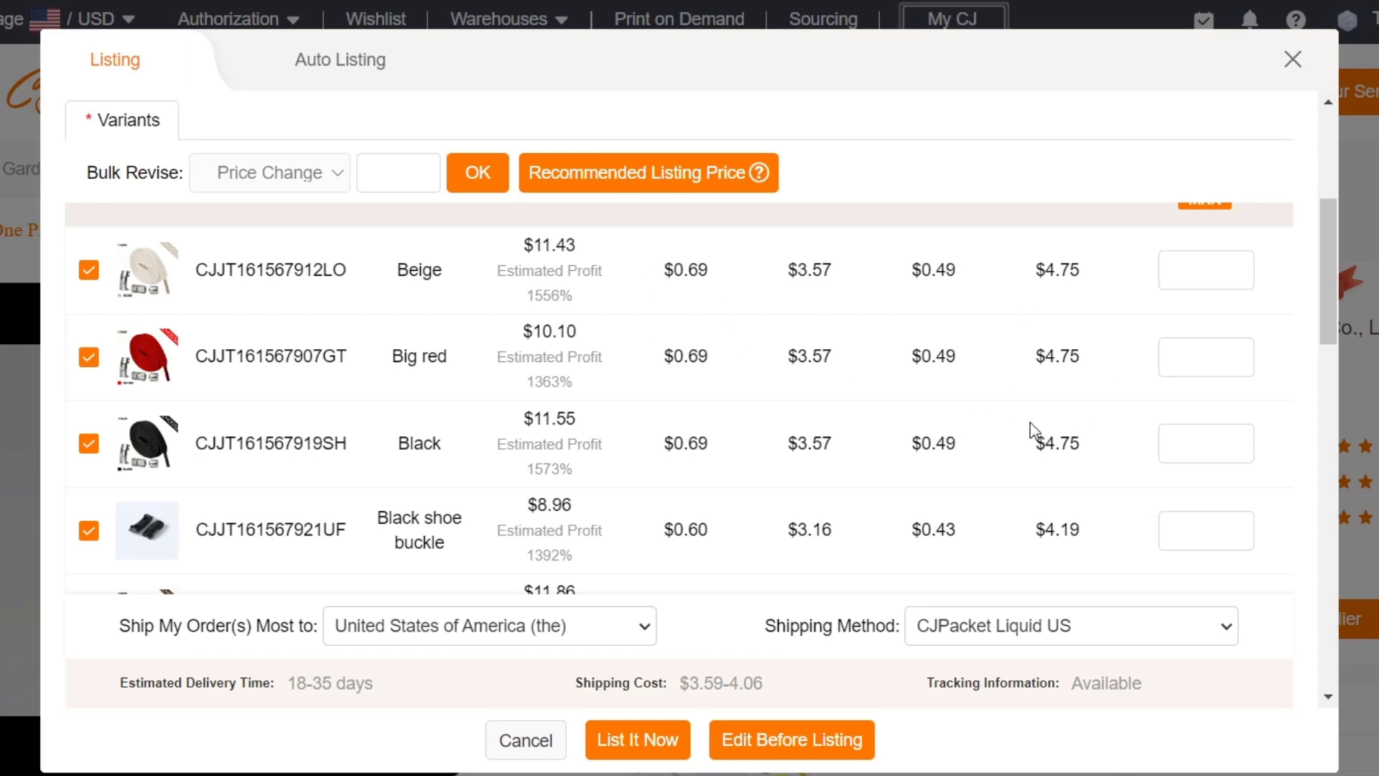
{"action": "scroll", "coordinate": [1078, 477], "scroll_direction": "down", "scroll_amount": 15}
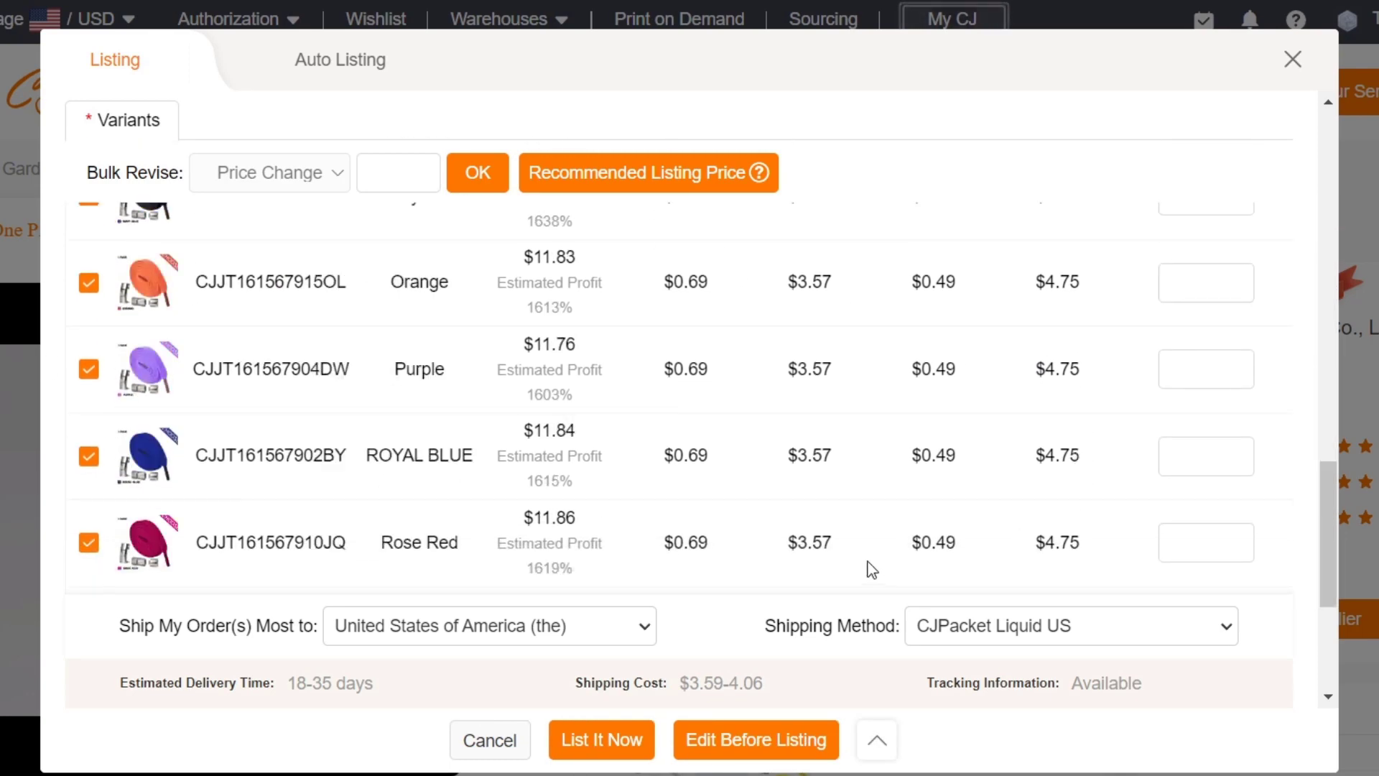
{"action": "scroll", "coordinate": [871, 569], "scroll_direction": "up", "scroll_amount": 15}
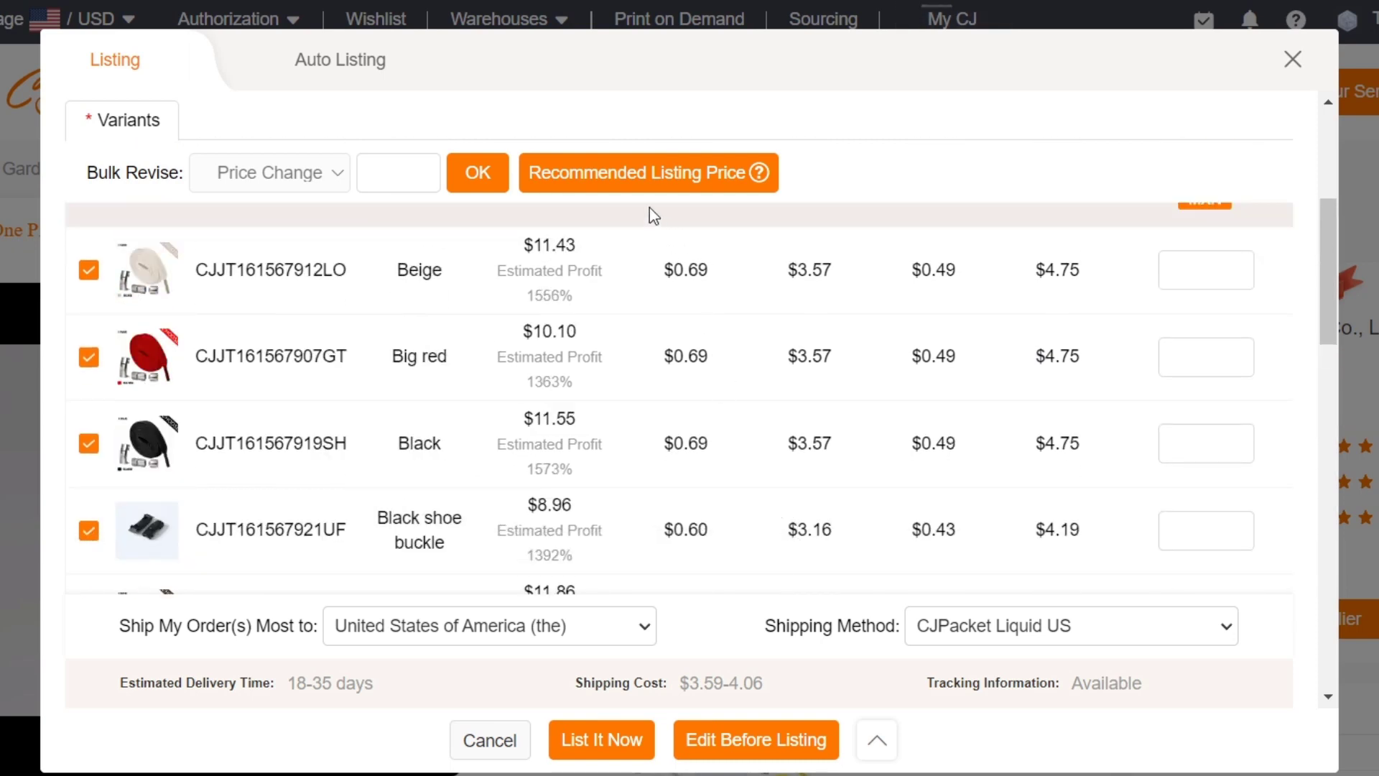
{"action": "left_click", "coordinate": [697, 178]}
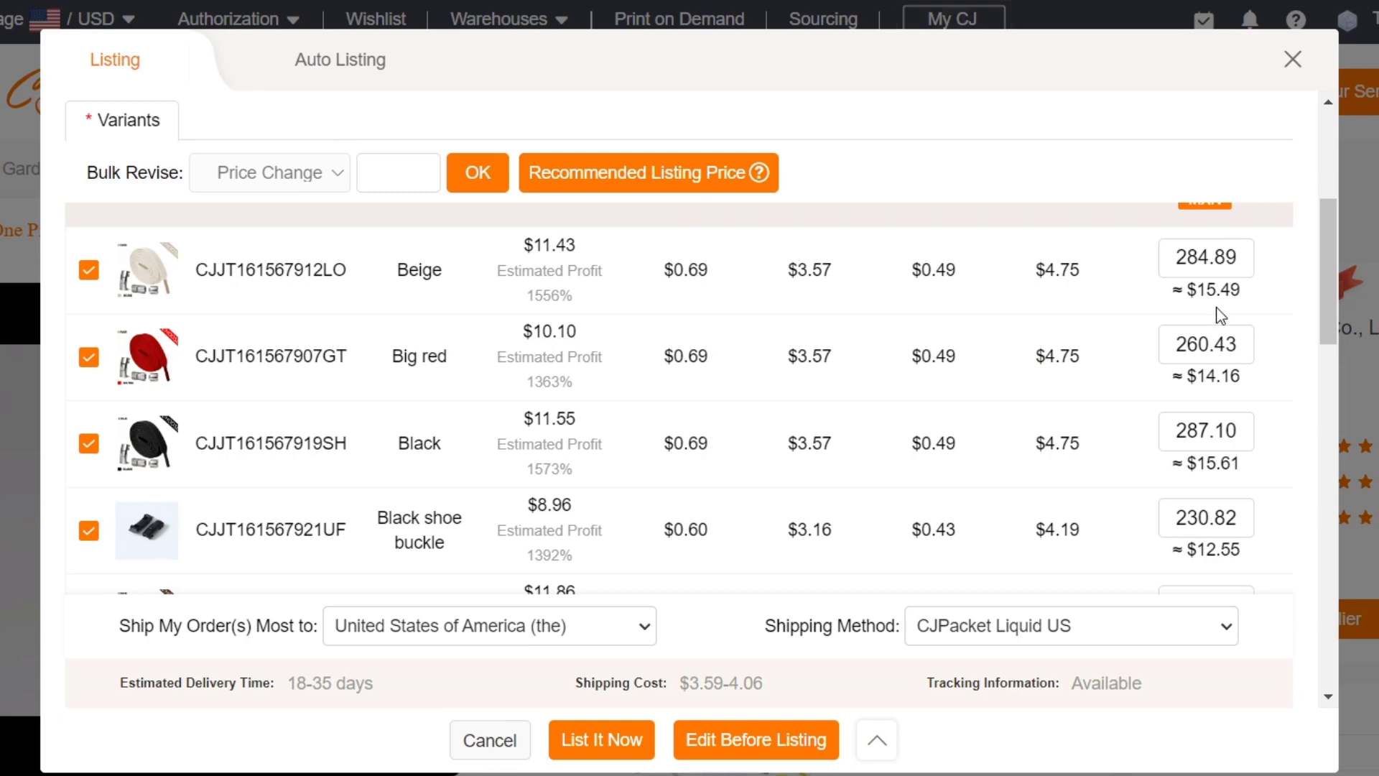
{"action": "scroll", "coordinate": [1234, 287], "scroll_direction": "down", "scroll_amount": 5}
{"action": "scroll", "coordinate": [1264, 324], "scroll_direction": "up", "scroll_amount": 10}
{"action": "scroll", "coordinate": [1229, 428], "scroll_direction": "down", "scroll_amount": 4}
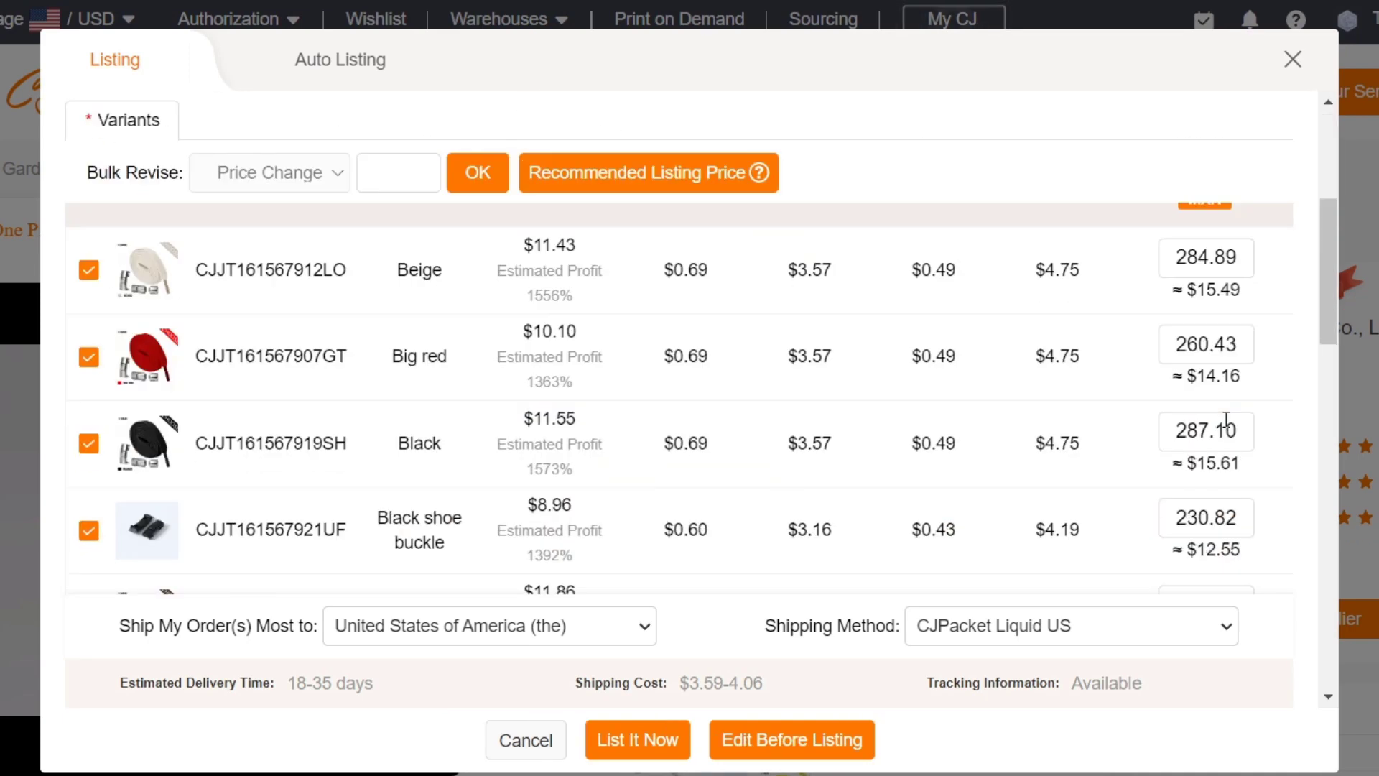
{"action": "left_click_drag", "start_coordinate": [1257, 301], "coordinate": [1185, 289]}
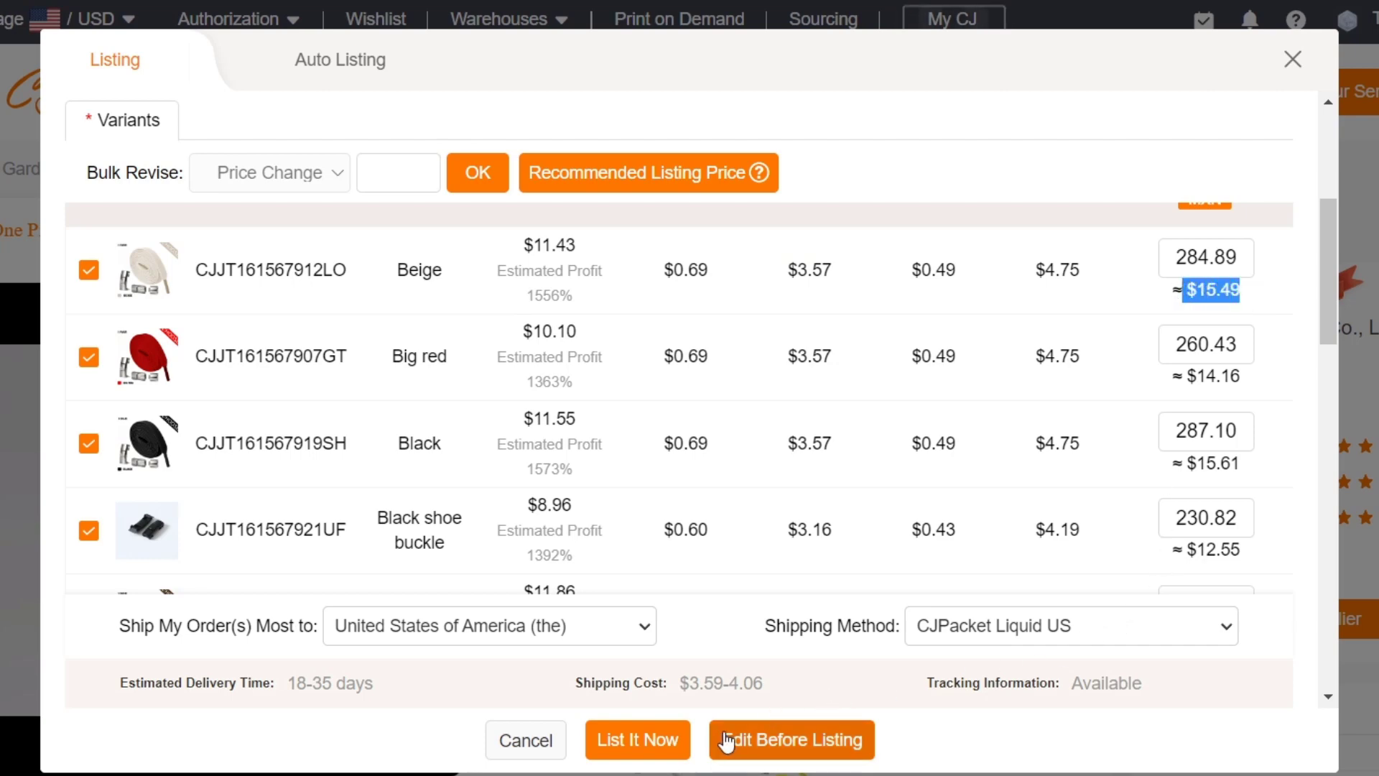
List the shoelaces in the Shopify store without further editing, then return to CJ and close the listing confirmation.
{"action": "left_click", "coordinate": [679, 739]}
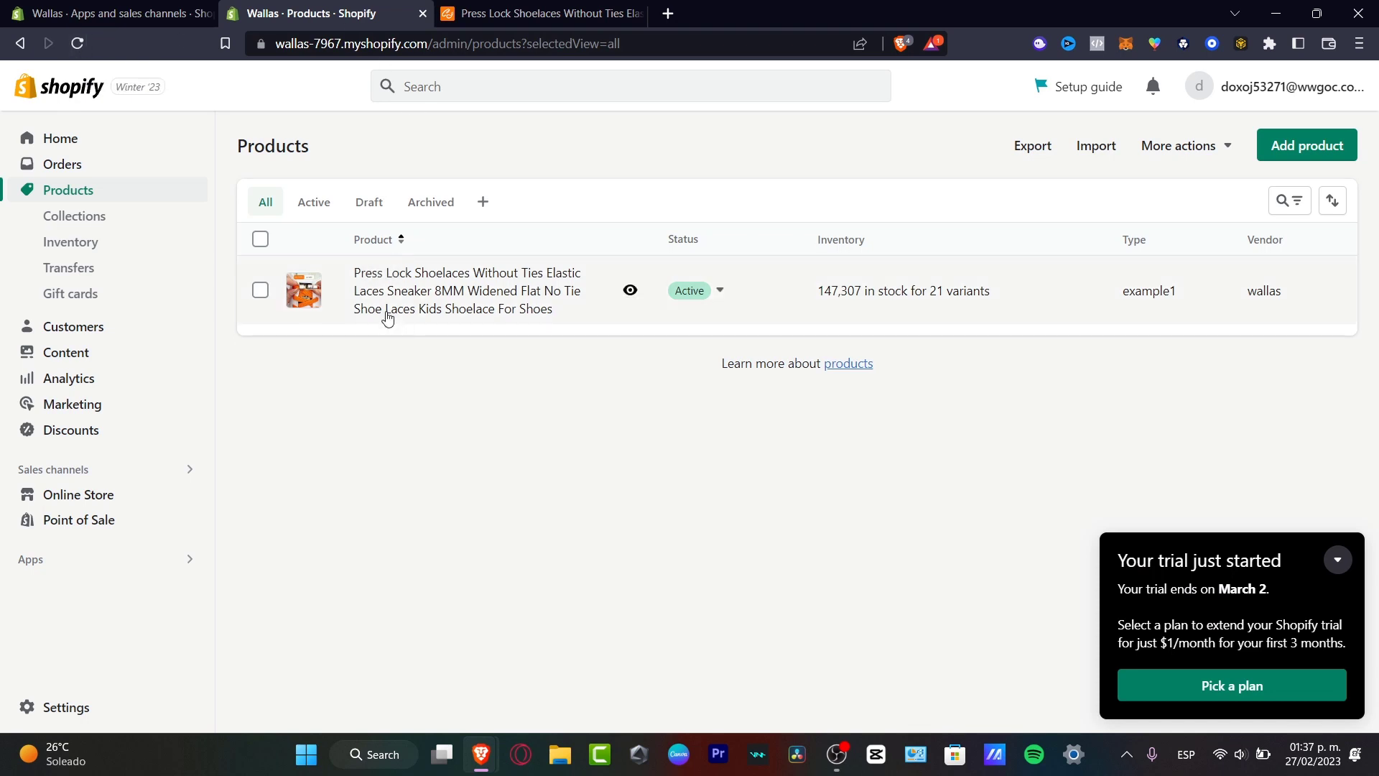
{"action": "left_click", "coordinate": [543, 13]}
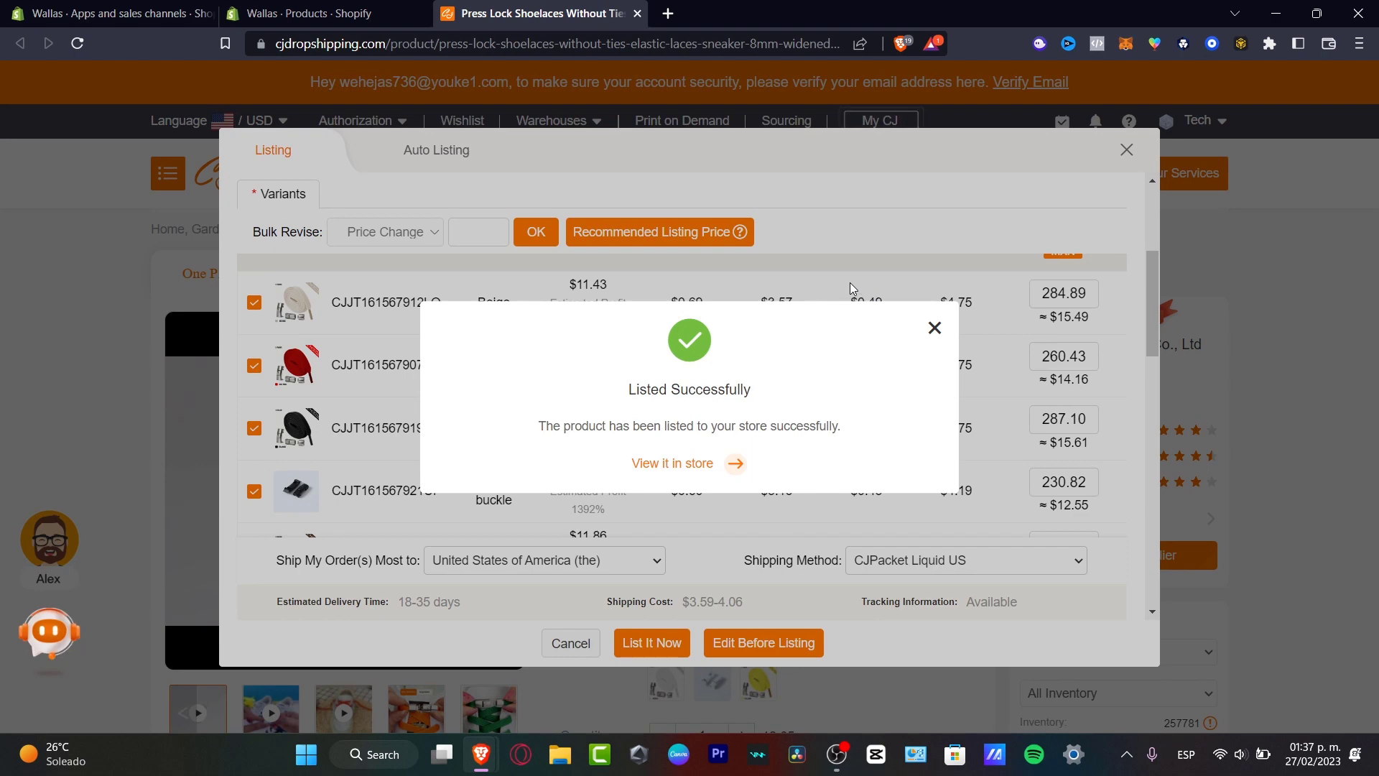
{"action": "left_click", "coordinate": [935, 328]}
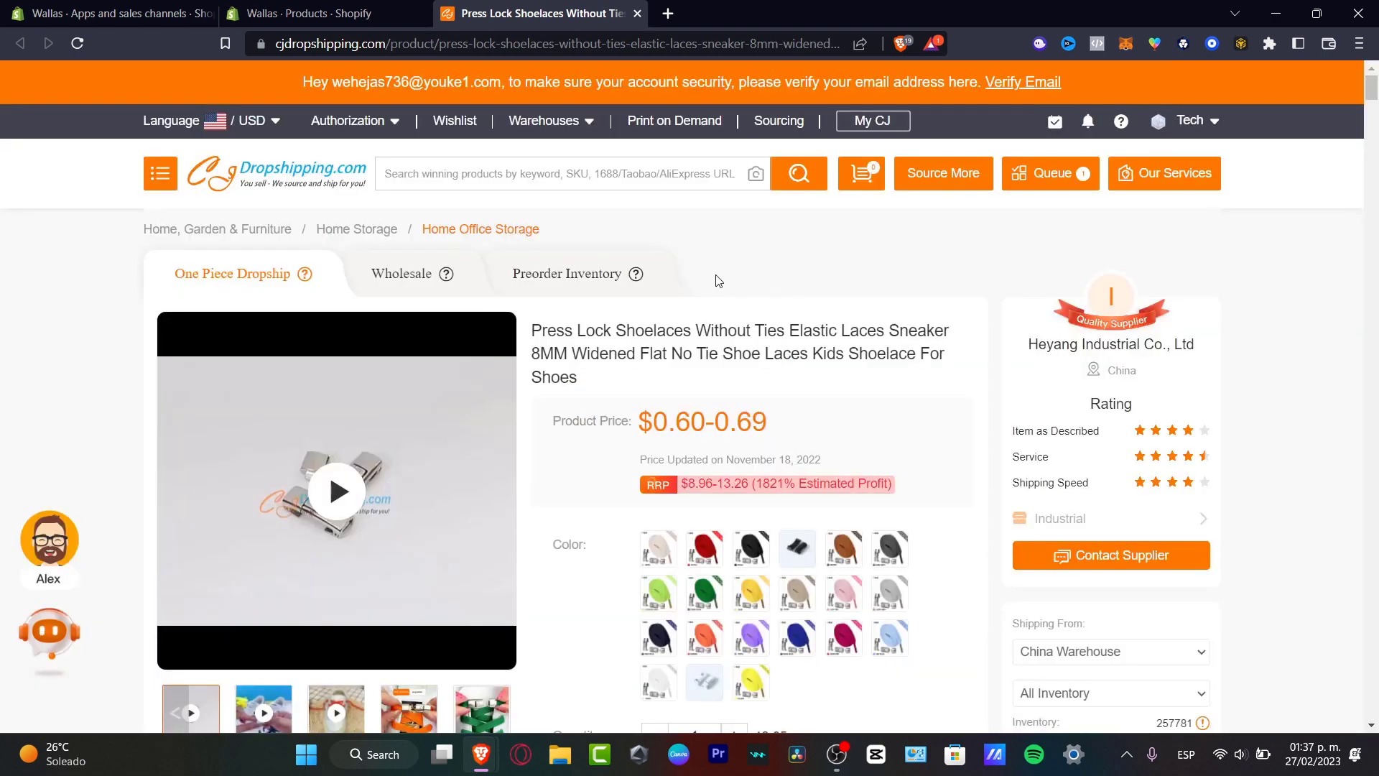
View the CJ account's profile registration info and the Imported Orders page with its order-management sections.
{"action": "mouse_move", "coordinate": [1207, 120]}
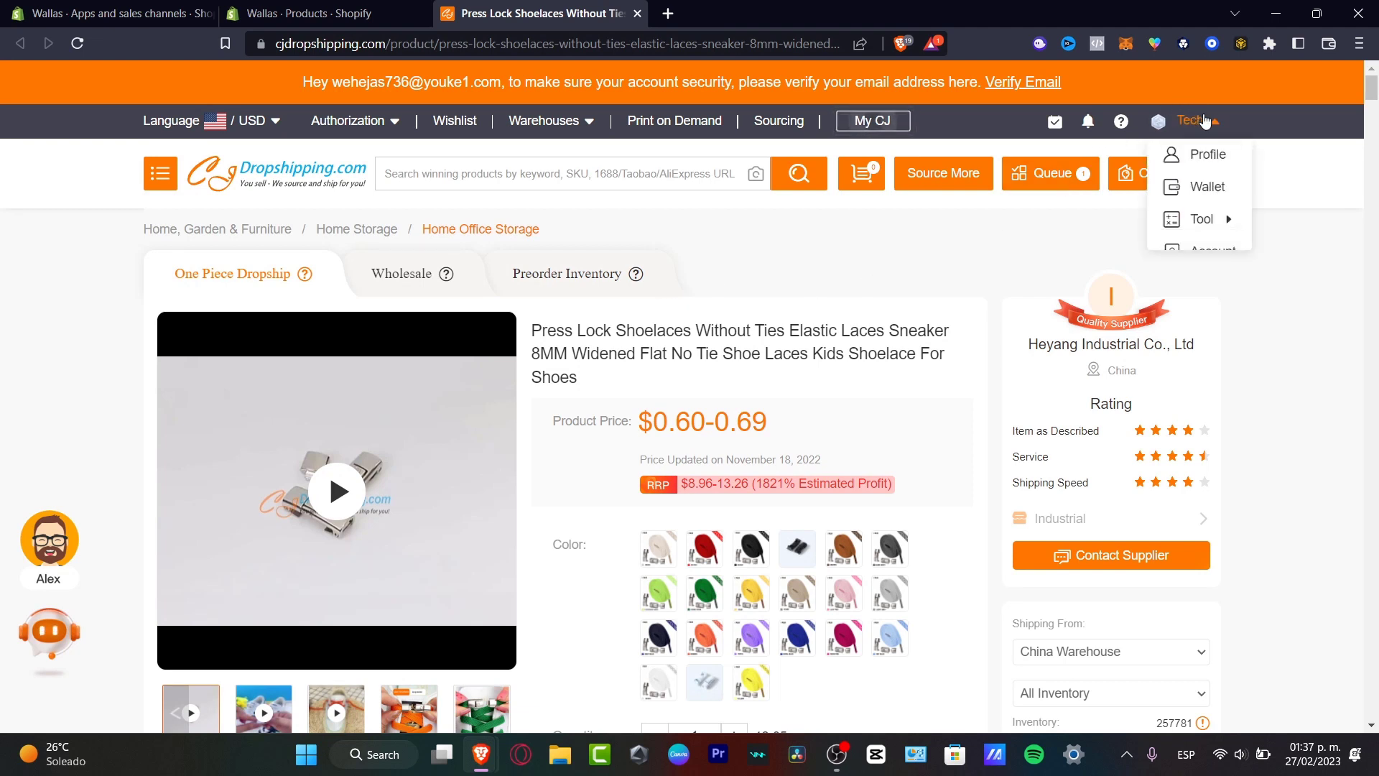
{"action": "left_click", "coordinate": [1221, 155]}
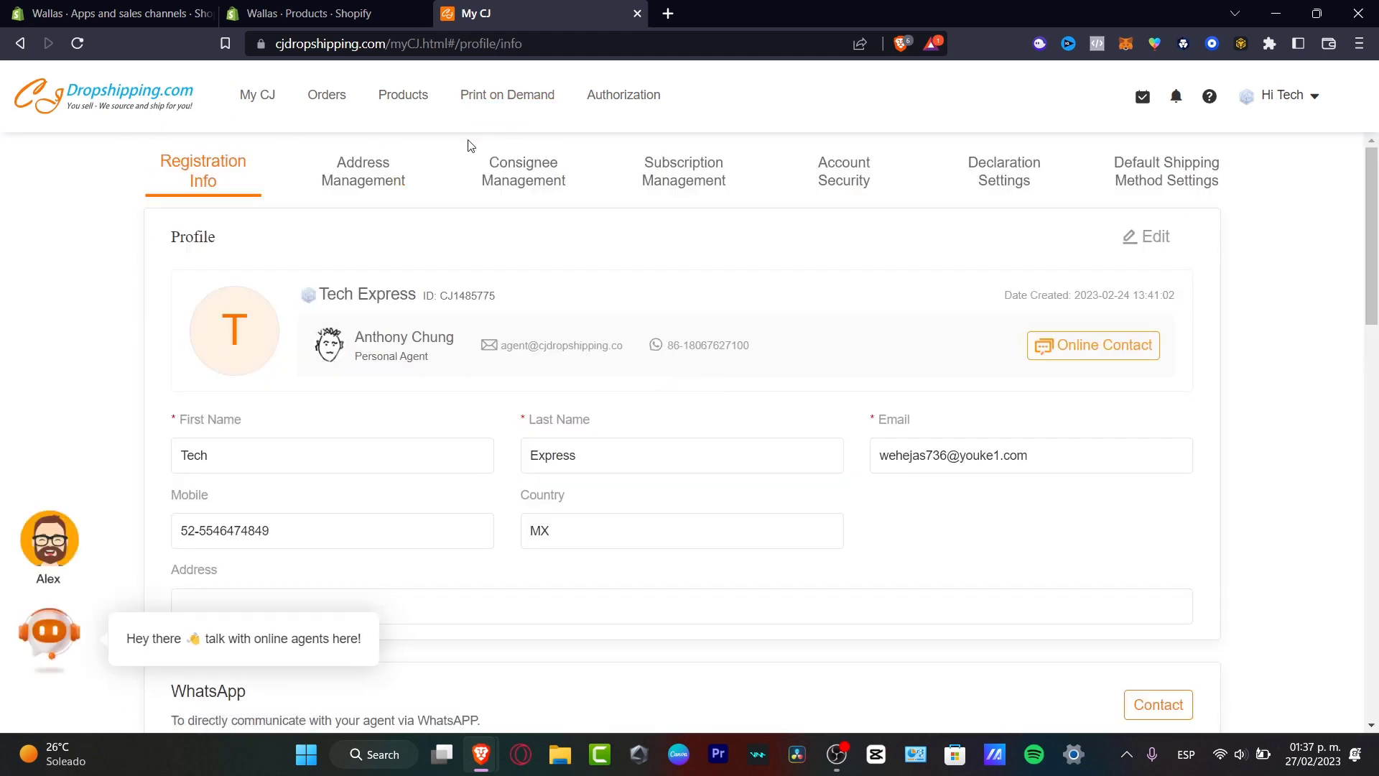
{"action": "left_click", "coordinate": [327, 94]}
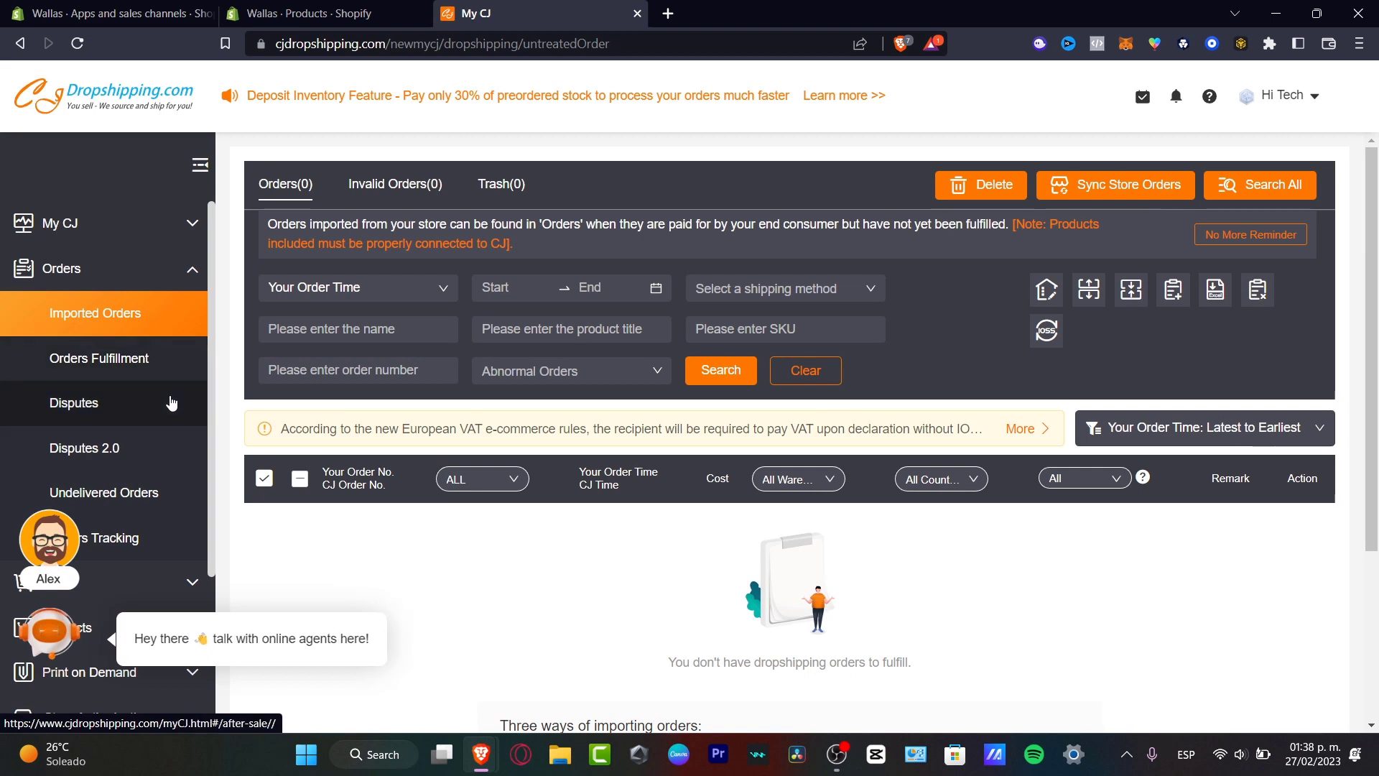
{"action": "scroll", "coordinate": [170, 388], "scroll_direction": "down", "scroll_amount": 3}
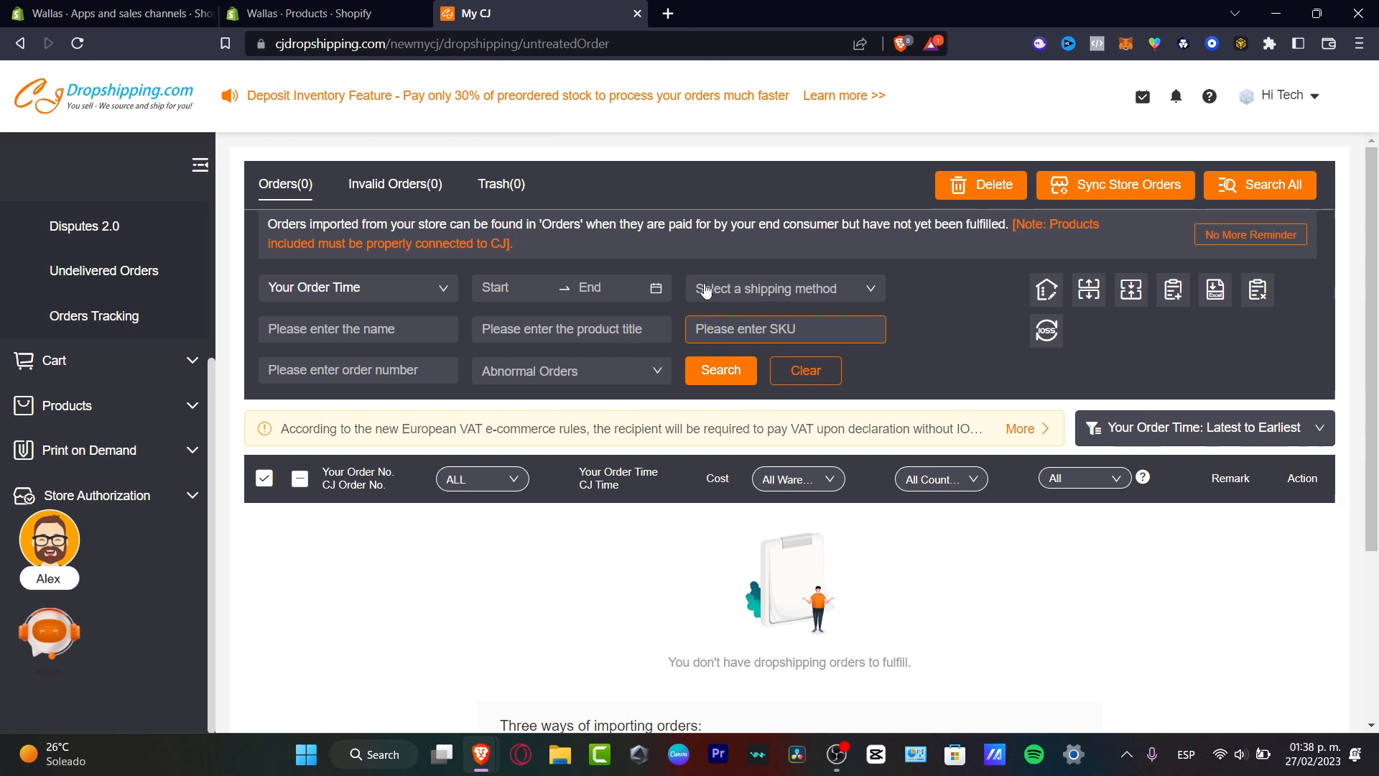
Switch to the Shopify admin, open the Online Store themes and collapse the trial notice.
{"action": "left_click", "coordinate": [338, 13]}
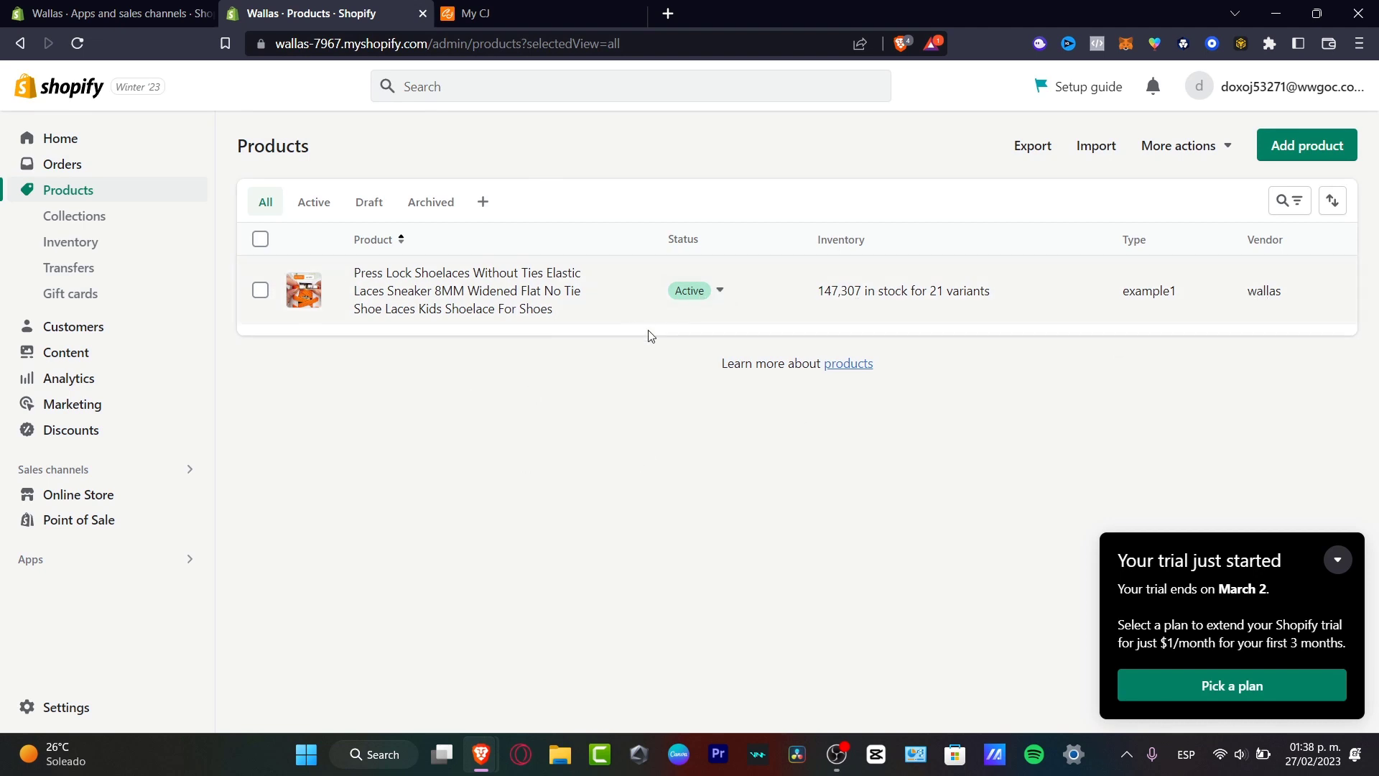
{"action": "left_click", "coordinate": [132, 495]}
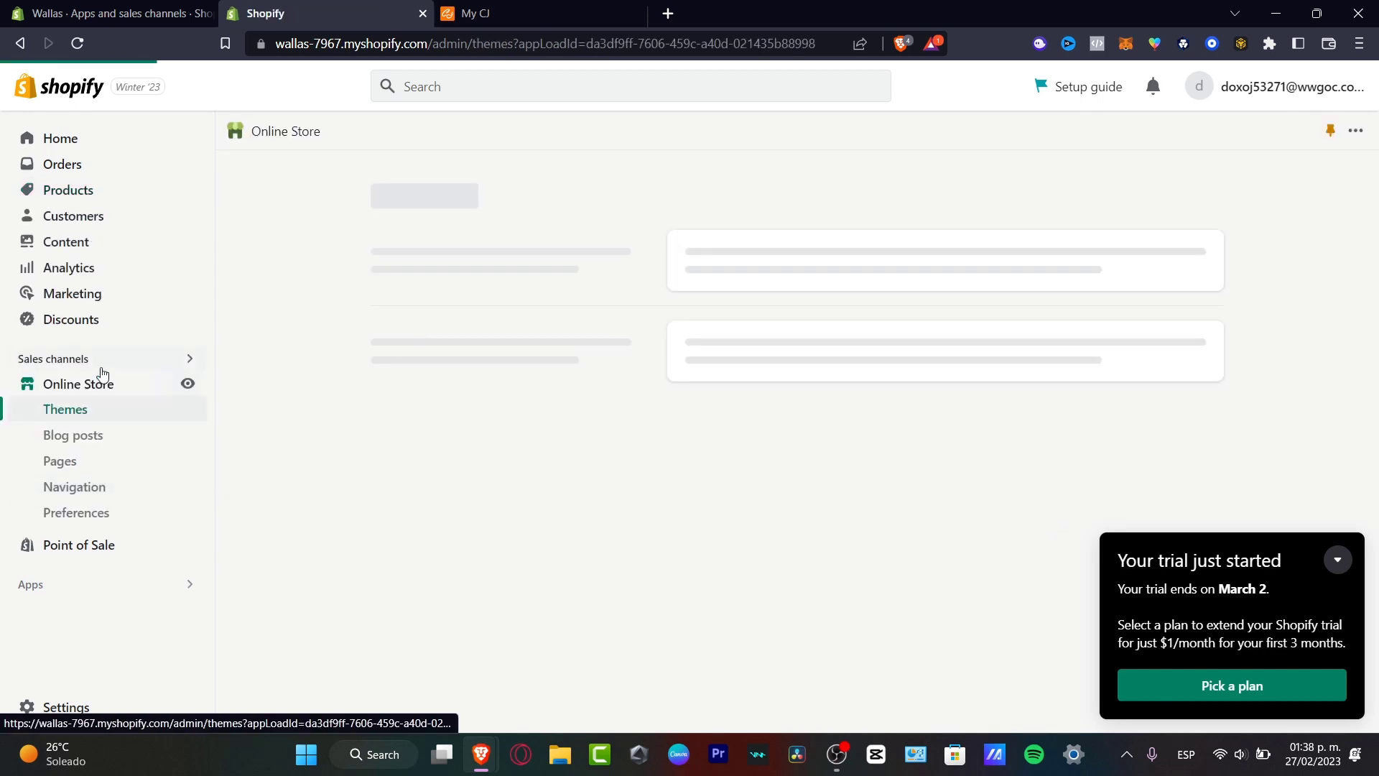
{"action": "left_click", "coordinate": [1340, 565]}
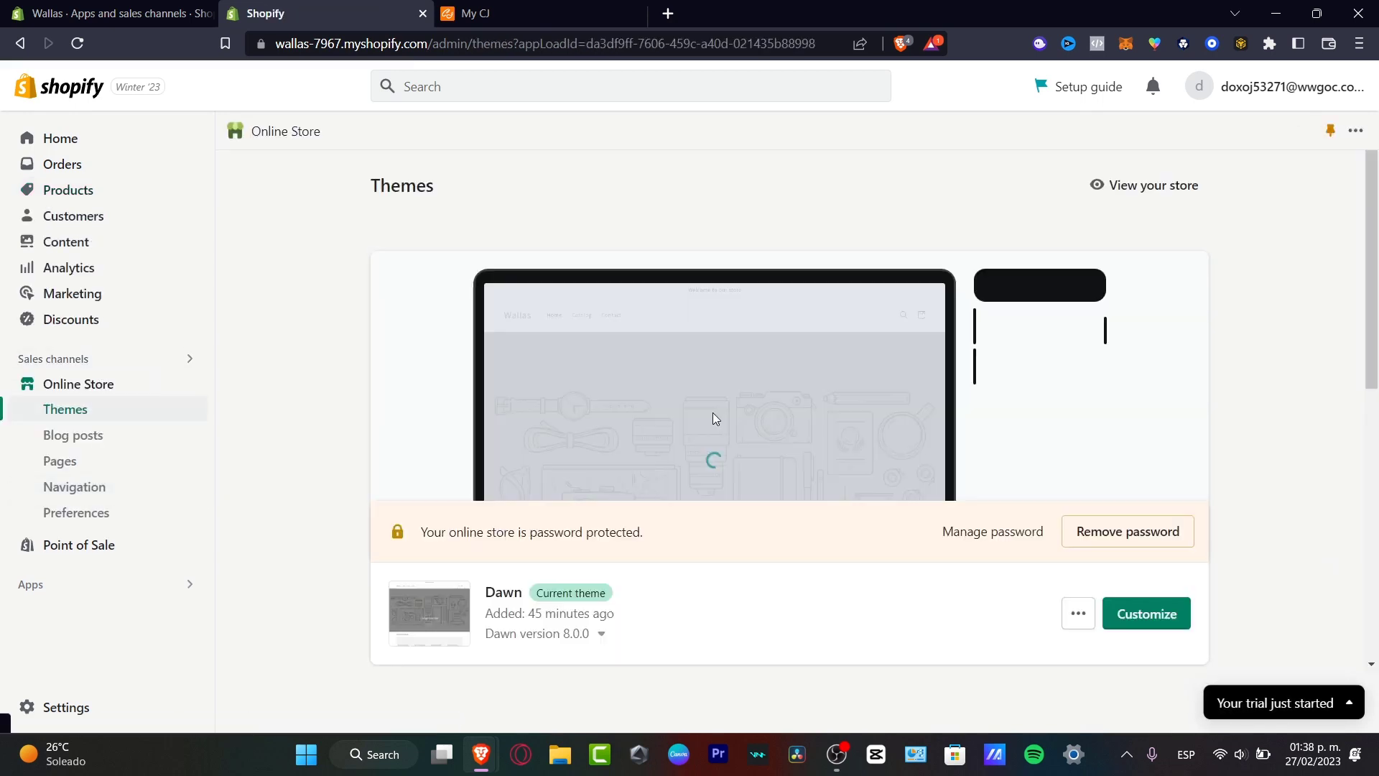
Open the Dawn theme for customization and view the Featured products section on the home page preview.
{"action": "left_click", "coordinate": [1147, 622]}
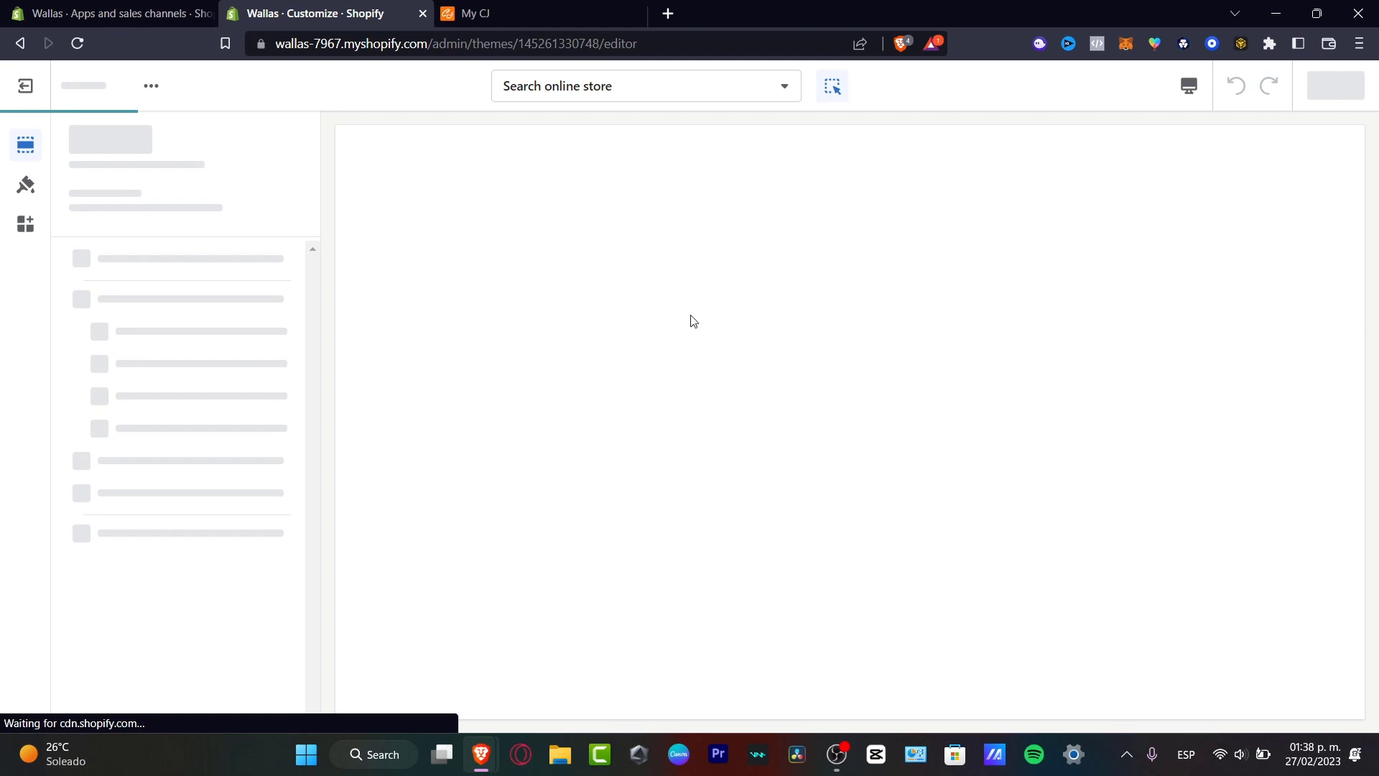
{"action": "scroll", "coordinate": [828, 363], "scroll_direction": "down", "scroll_amount": 4}
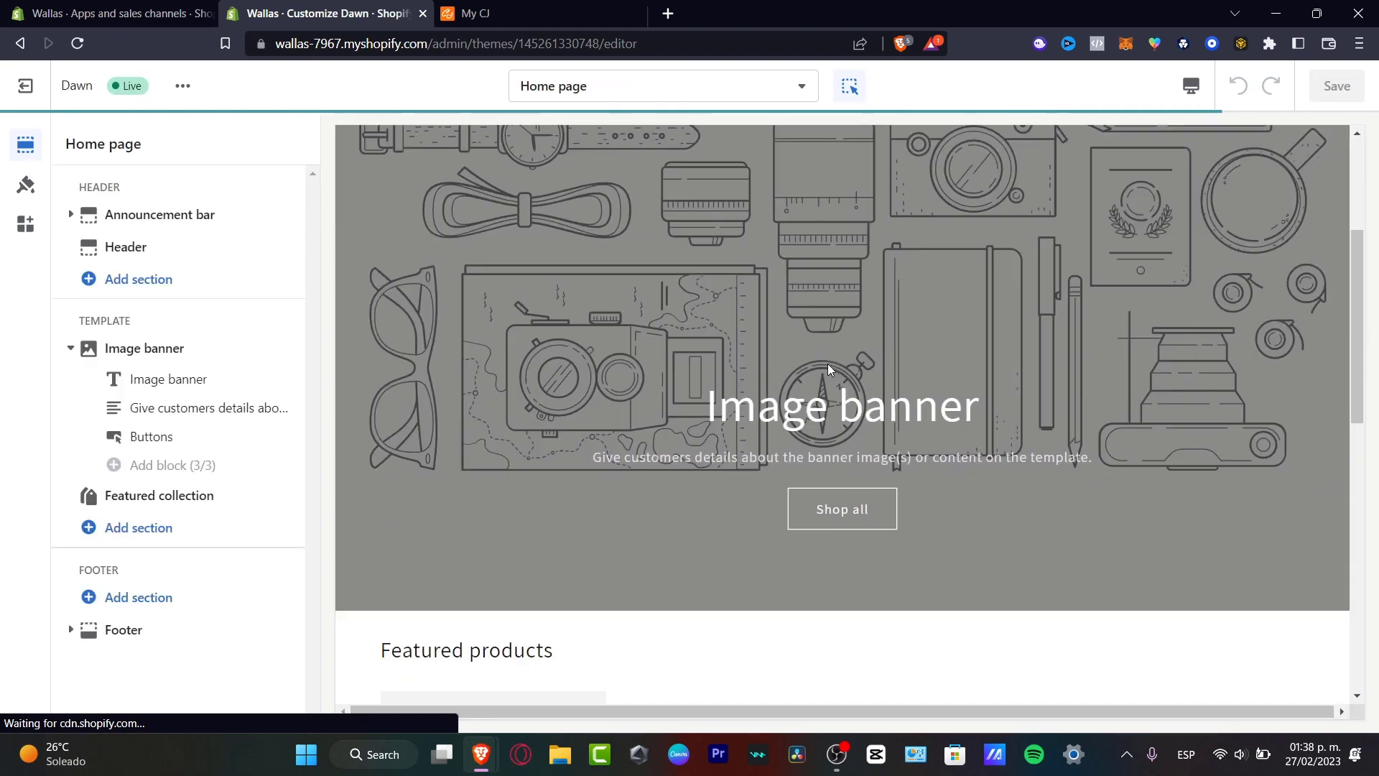
{"action": "scroll", "coordinate": [826, 365], "scroll_direction": "down", "scroll_amount": 7}
{"action": "scroll", "coordinate": [826, 365], "scroll_direction": "up", "scroll_amount": 4}
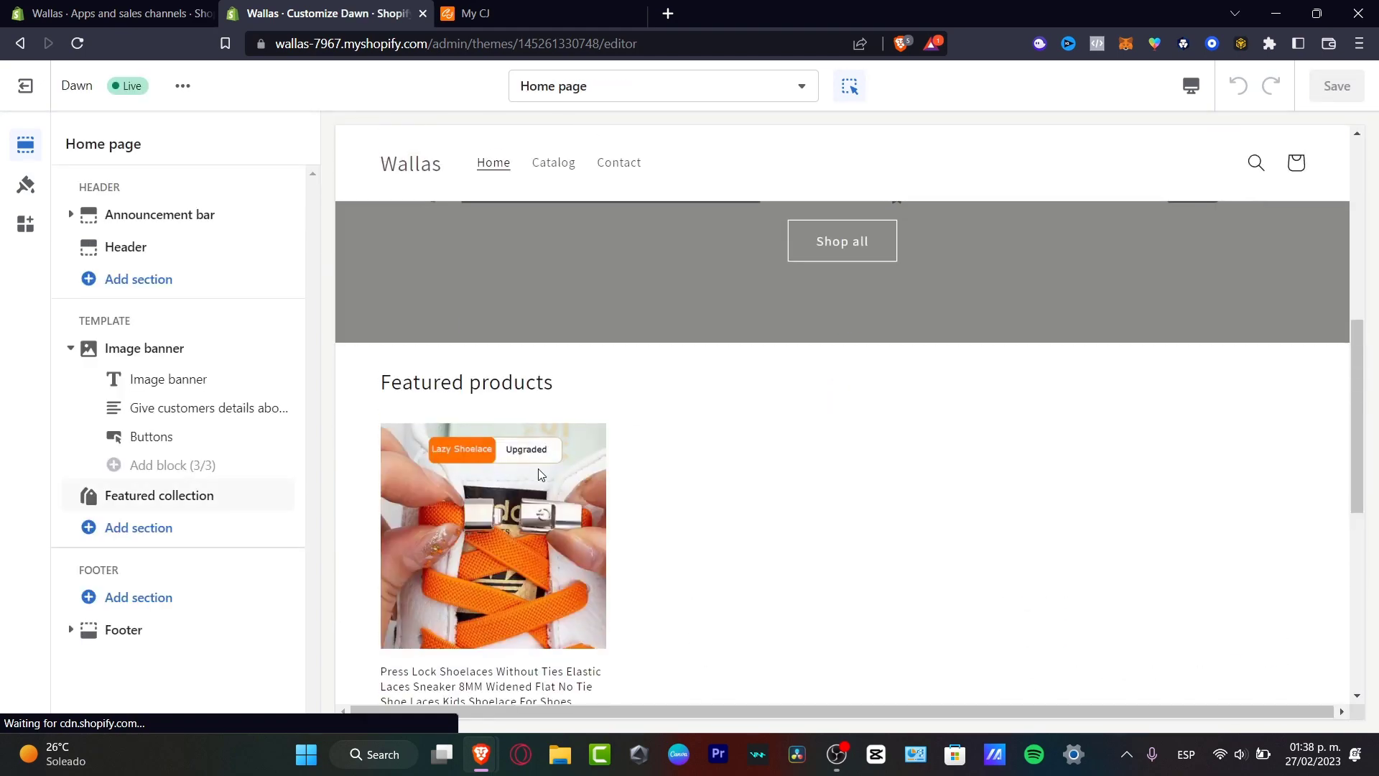
{"action": "left_click", "coordinate": [553, 496]}
{"action": "scroll", "coordinate": [556, 431], "scroll_direction": "down", "scroll_amount": 3}
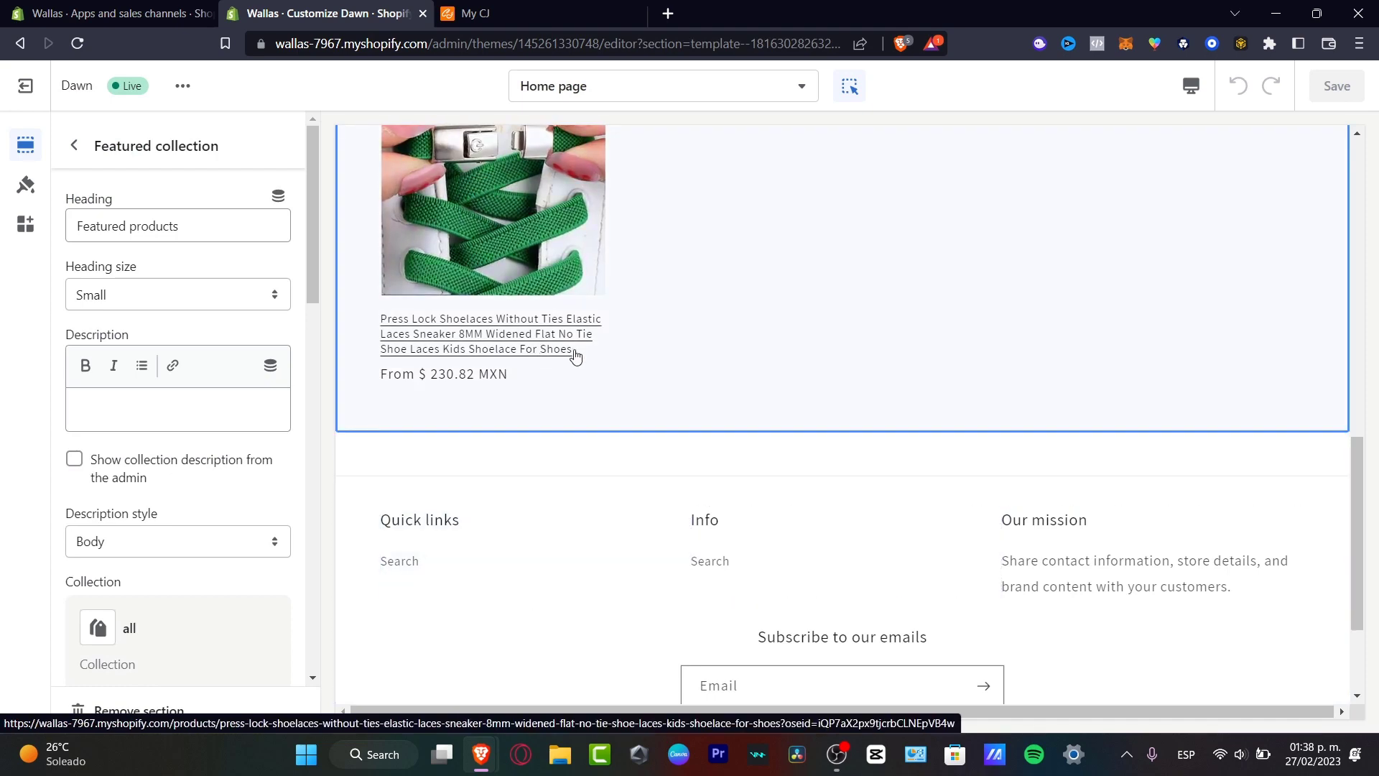
Preview the press lock shoelaces' product page, review its variants, description and images, and exit the theme editor.
{"action": "left_click", "coordinate": [603, 369]}
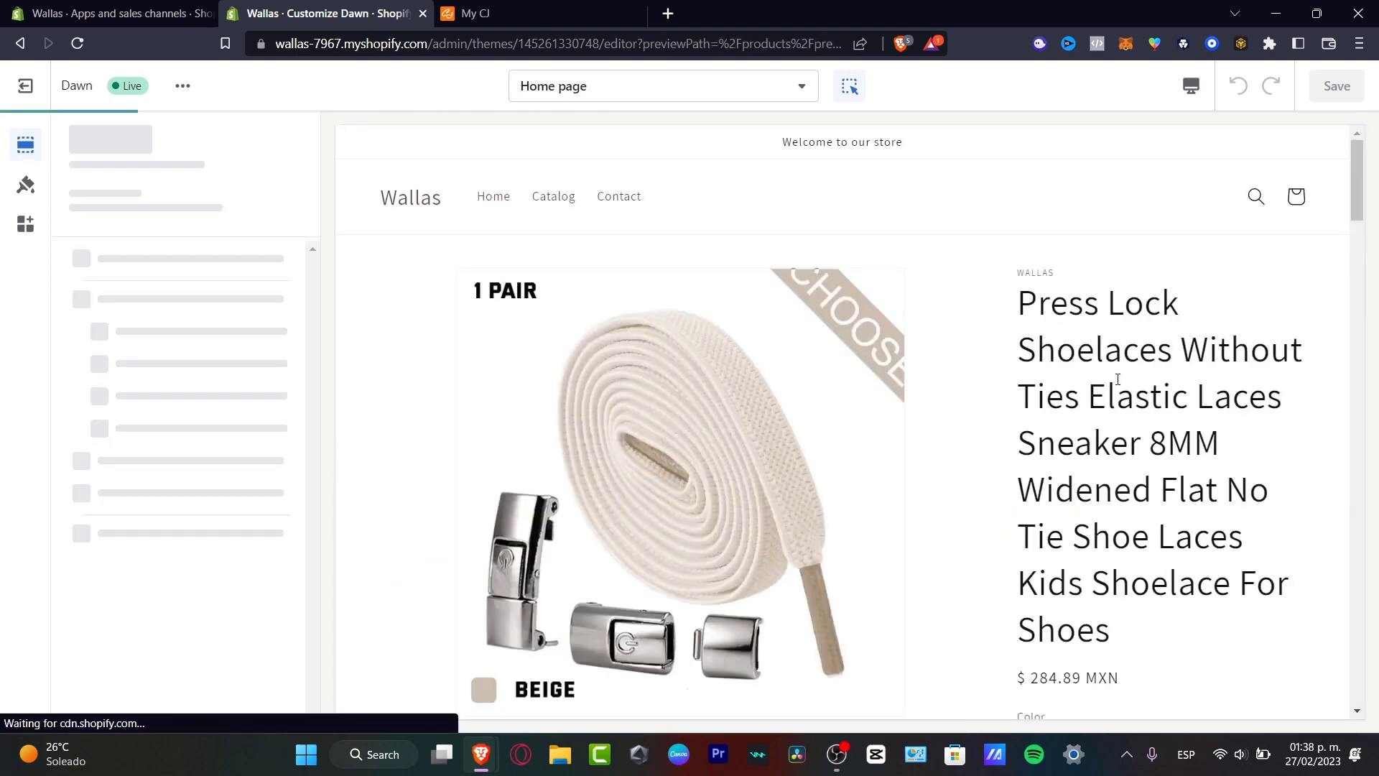
{"action": "scroll", "coordinate": [1180, 418], "scroll_direction": "down", "scroll_amount": 2}
{"action": "scroll", "coordinate": [1180, 419], "scroll_direction": "down", "scroll_amount": 7}
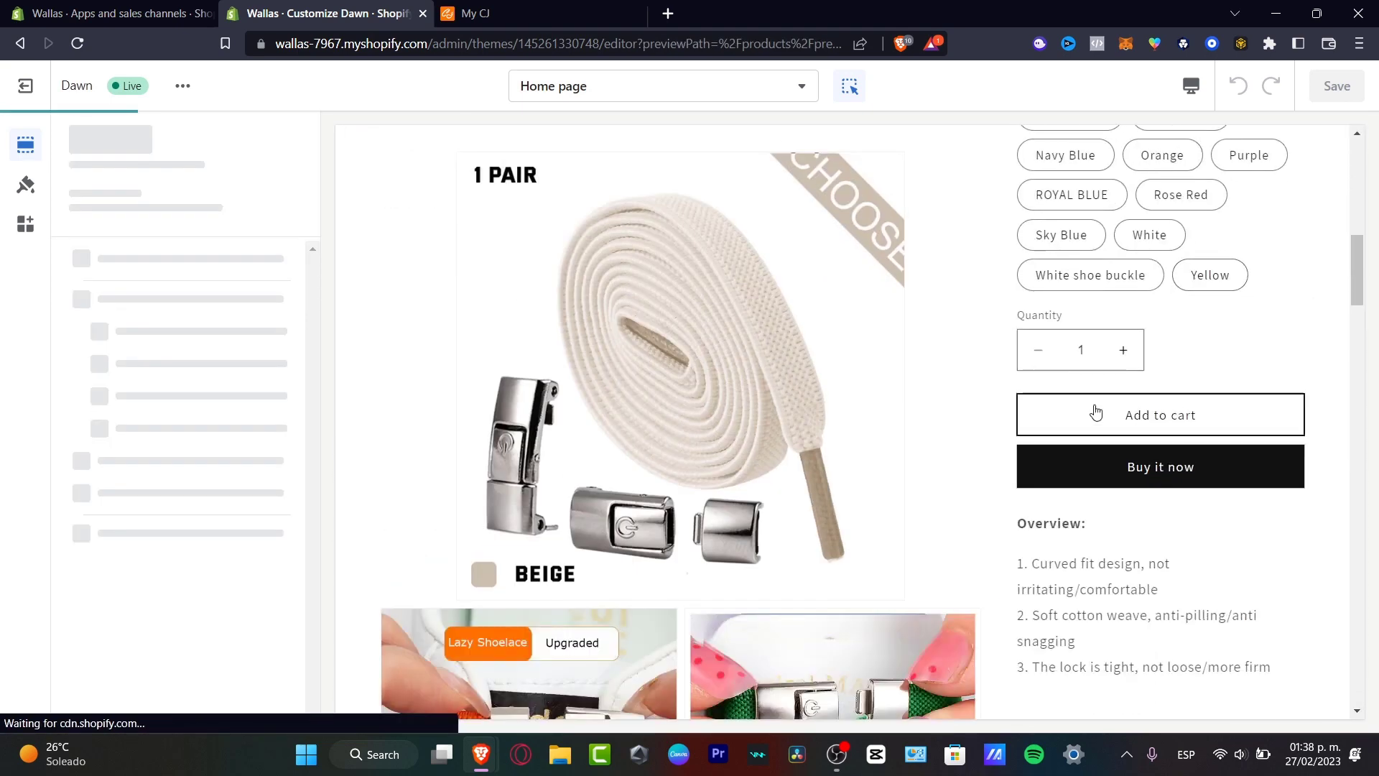
{"action": "scroll", "coordinate": [1169, 421], "scroll_direction": "down", "scroll_amount": 10}
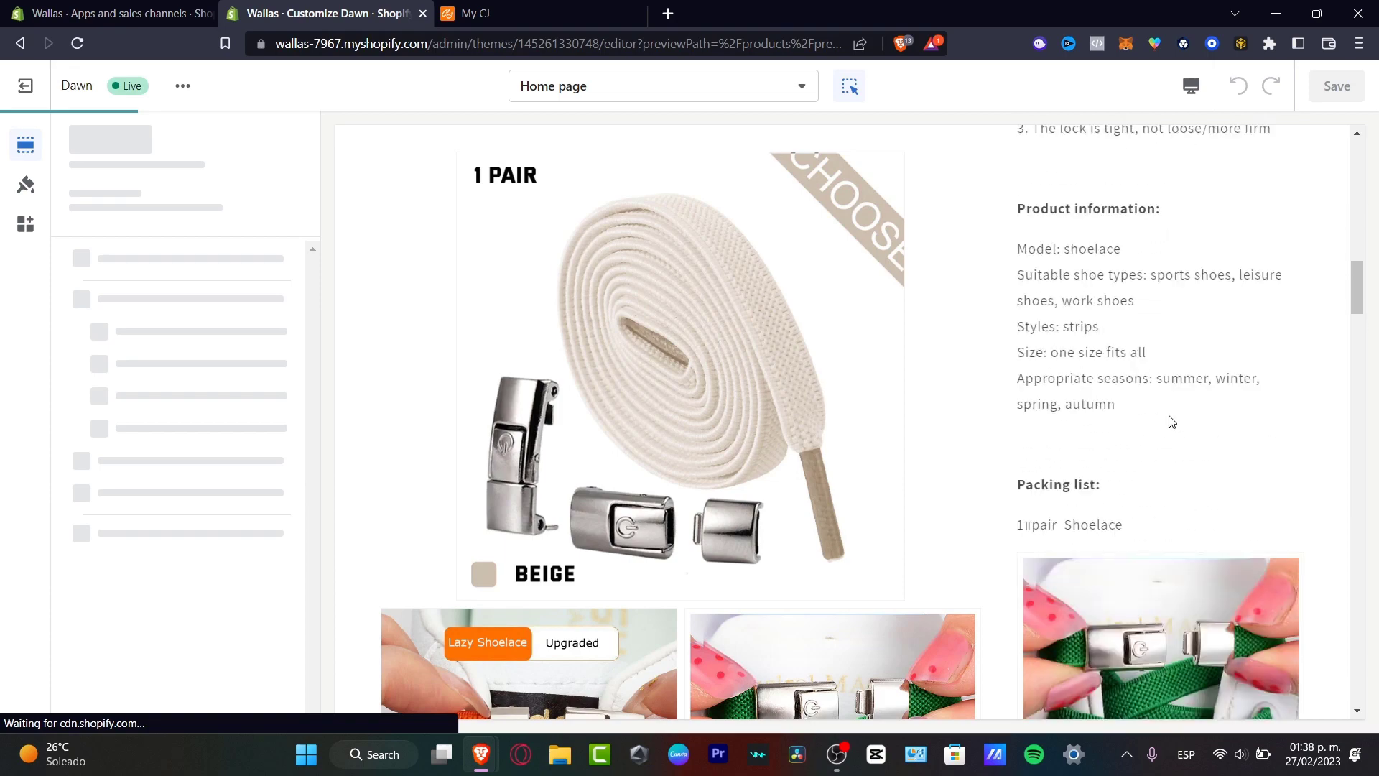
{"action": "scroll", "coordinate": [1169, 418], "scroll_direction": "down", "scroll_amount": 12}
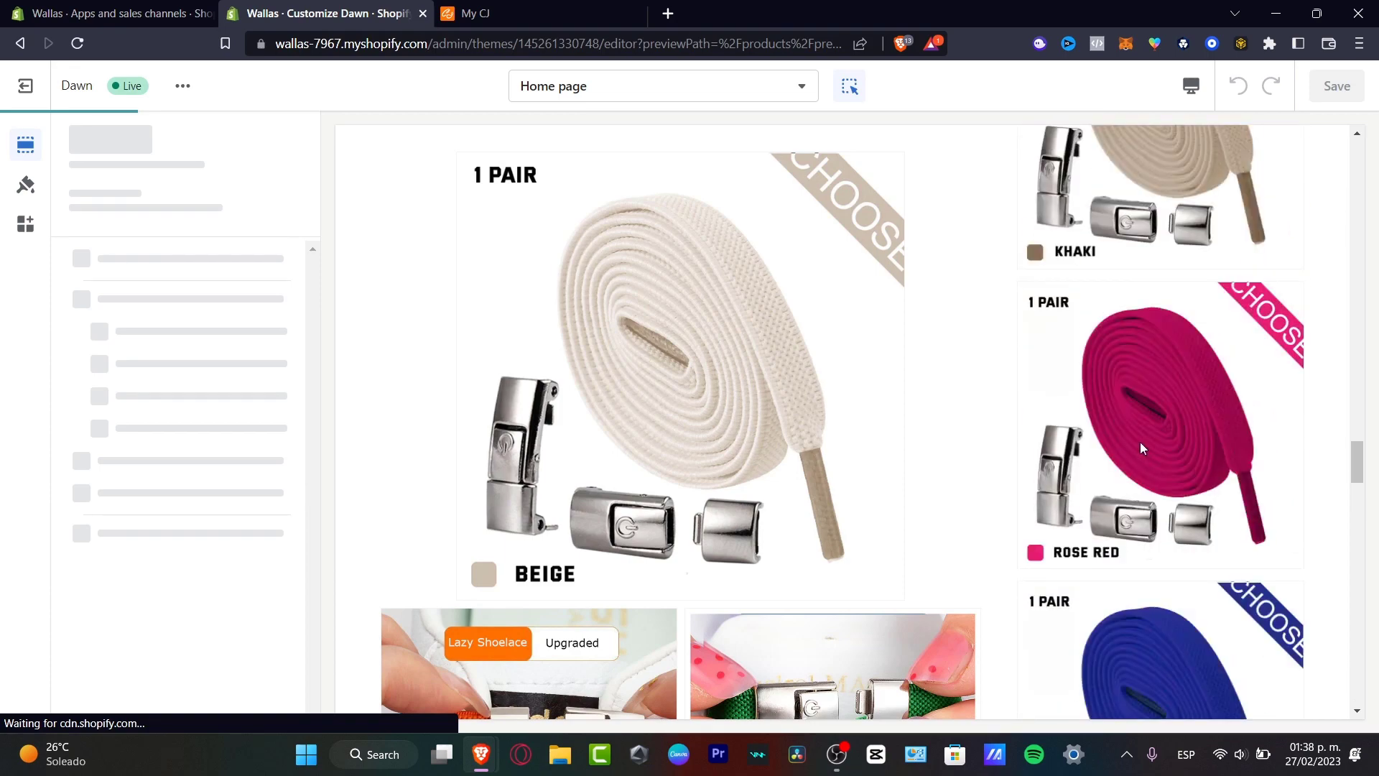
{"action": "scroll", "coordinate": [1142, 445], "scroll_direction": "down", "scroll_amount": 5}
{"action": "scroll", "coordinate": [1142, 444], "scroll_direction": "up", "scroll_amount": 15}
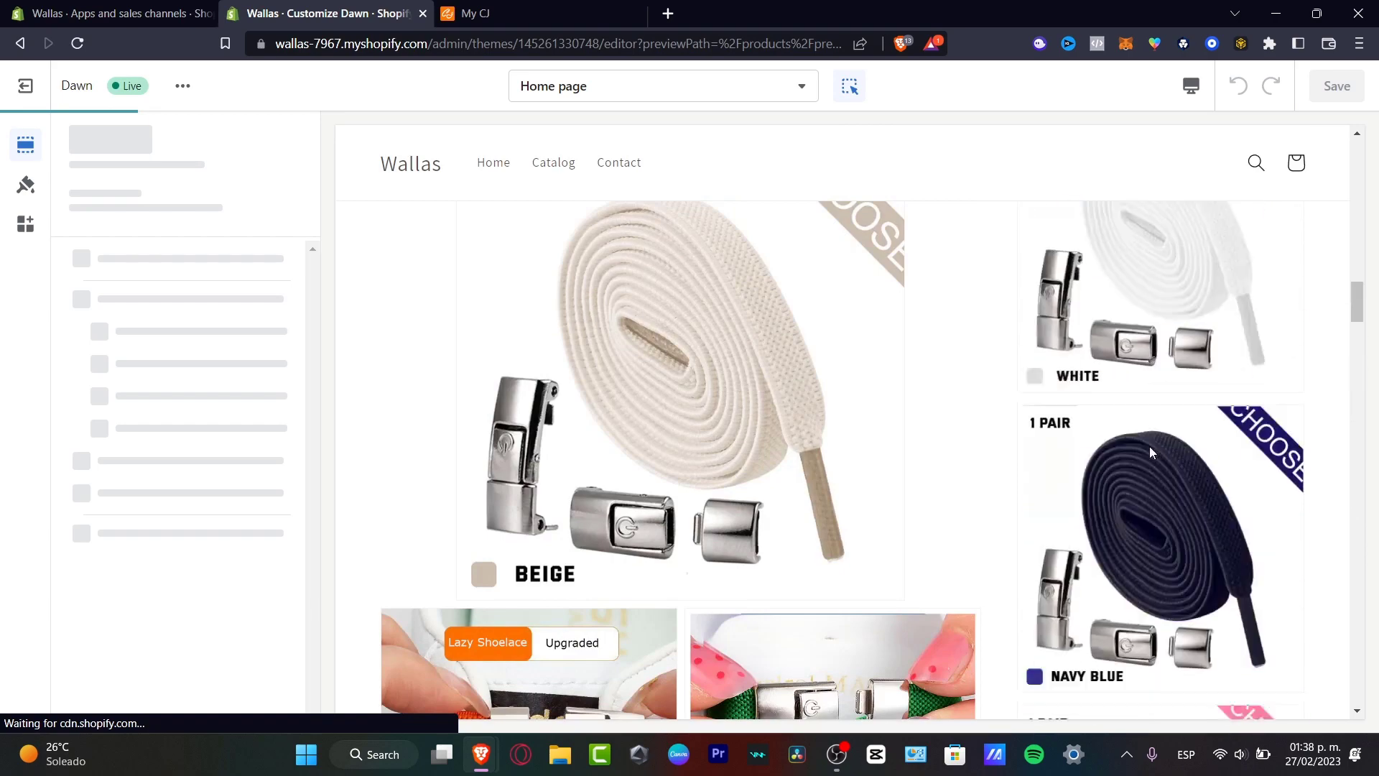
{"action": "scroll", "coordinate": [1157, 458], "scroll_direction": "up", "scroll_amount": 3}
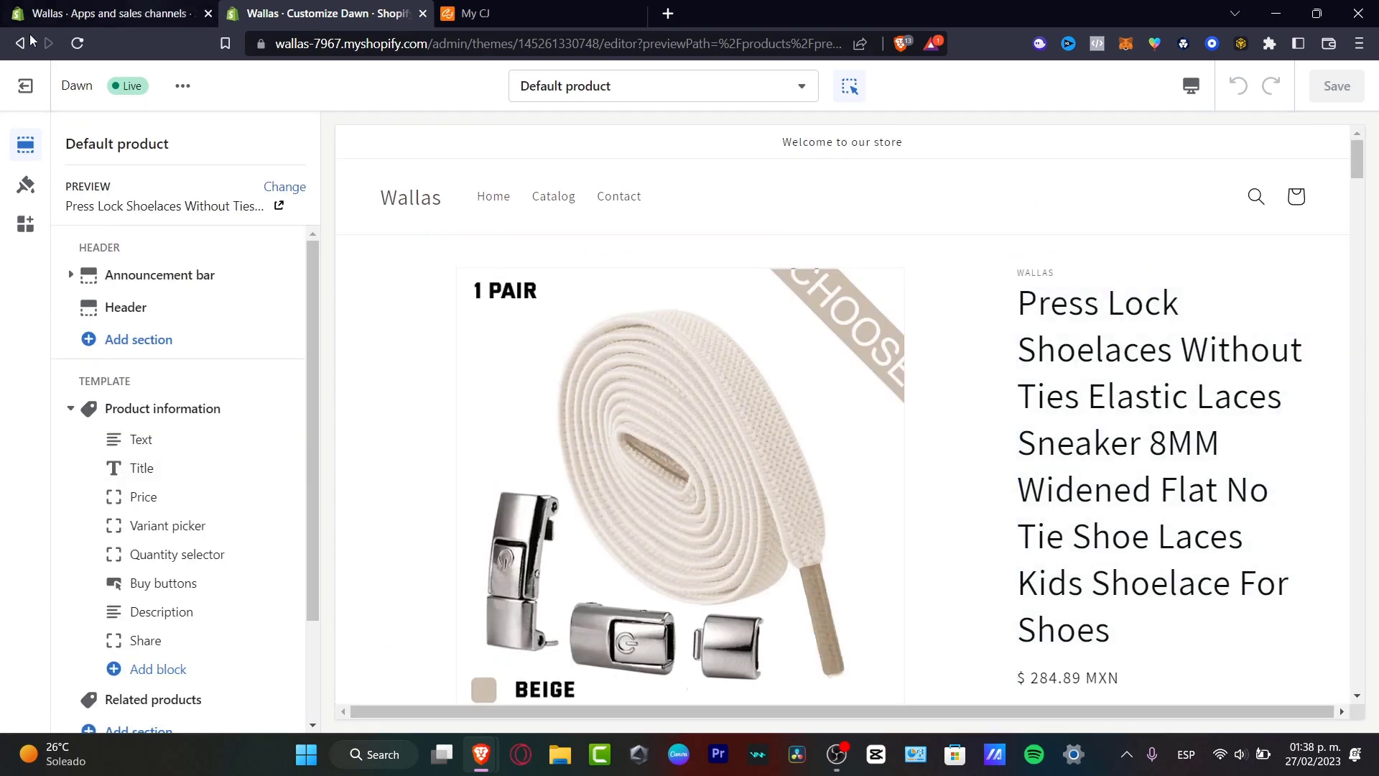
{"action": "left_click", "coordinate": [17, 84]}
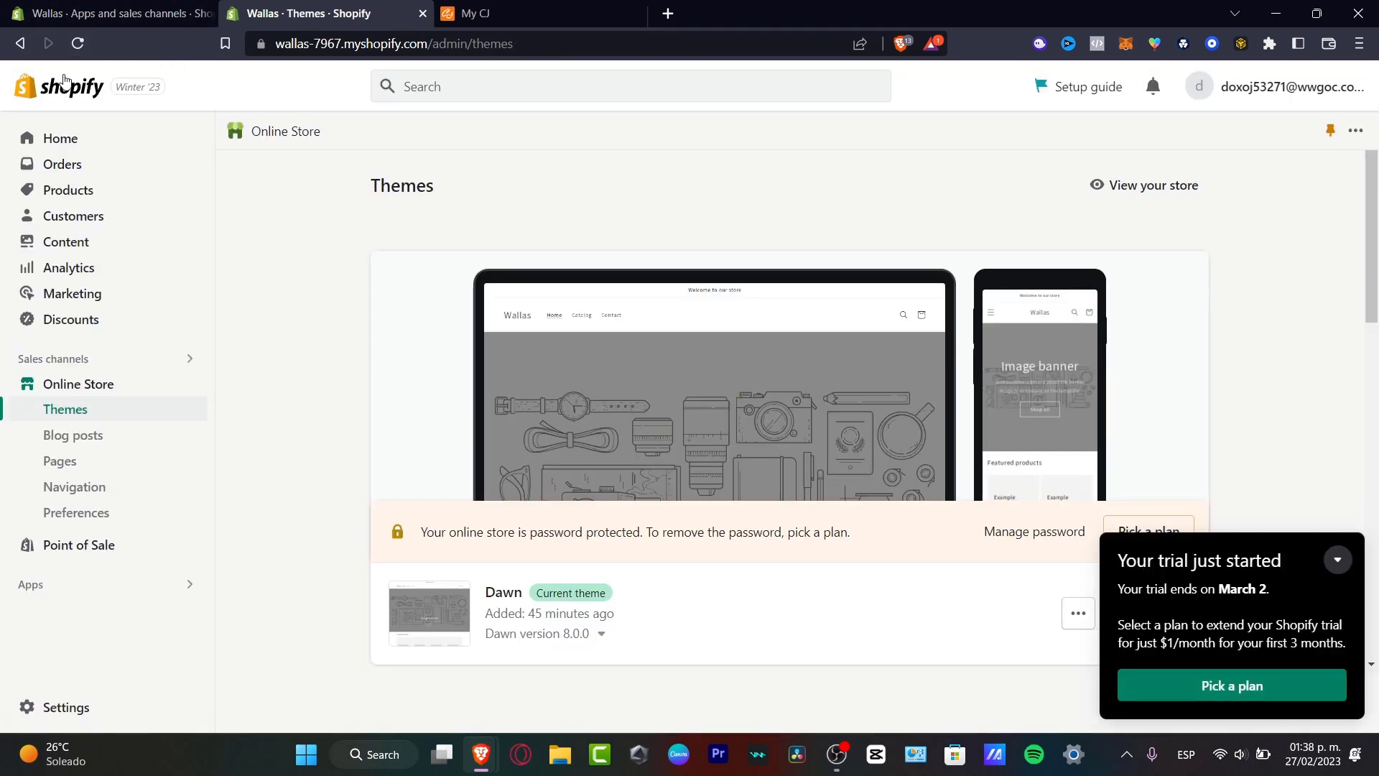
Open the store's payment settings and examine the payment providers and PayPal's status and transaction fee.
{"action": "left_click", "coordinate": [79, 709]}
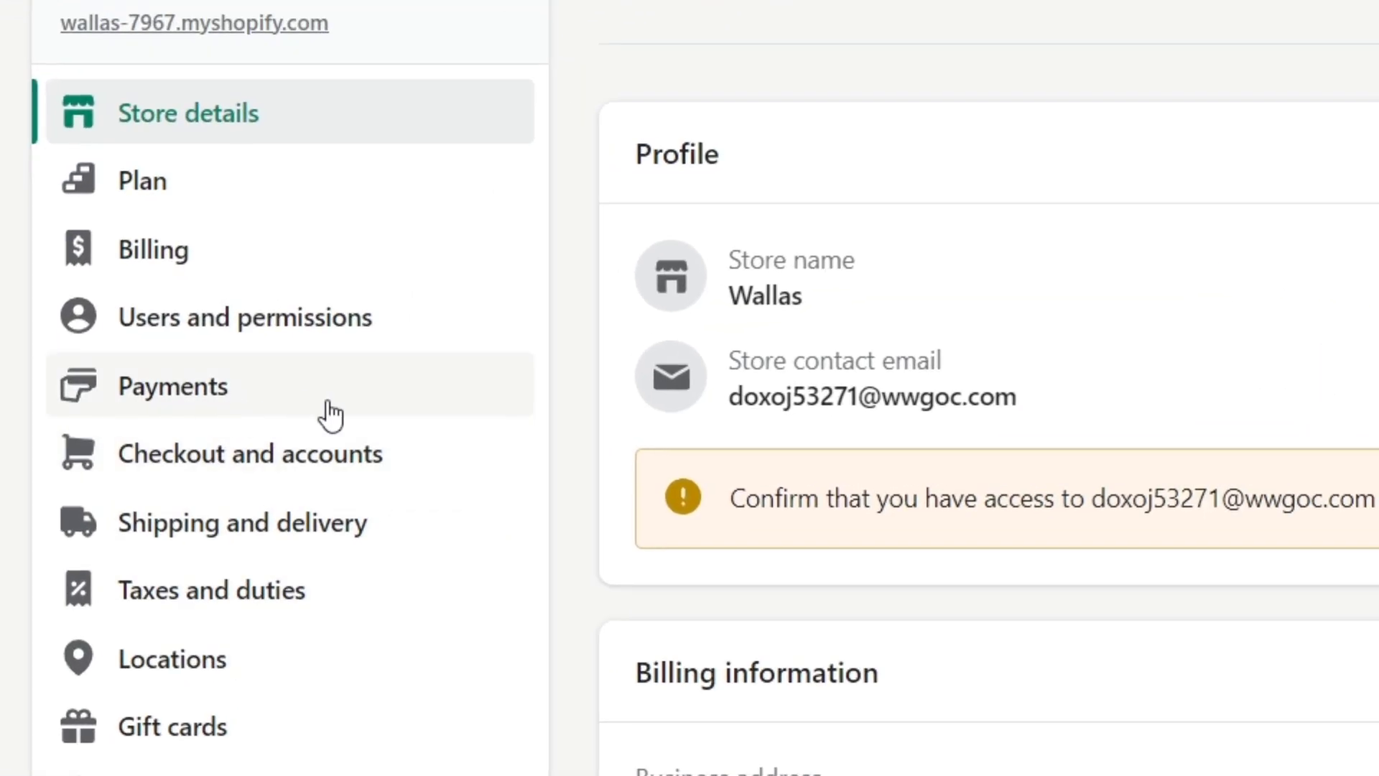
{"action": "left_click", "coordinate": [265, 400]}
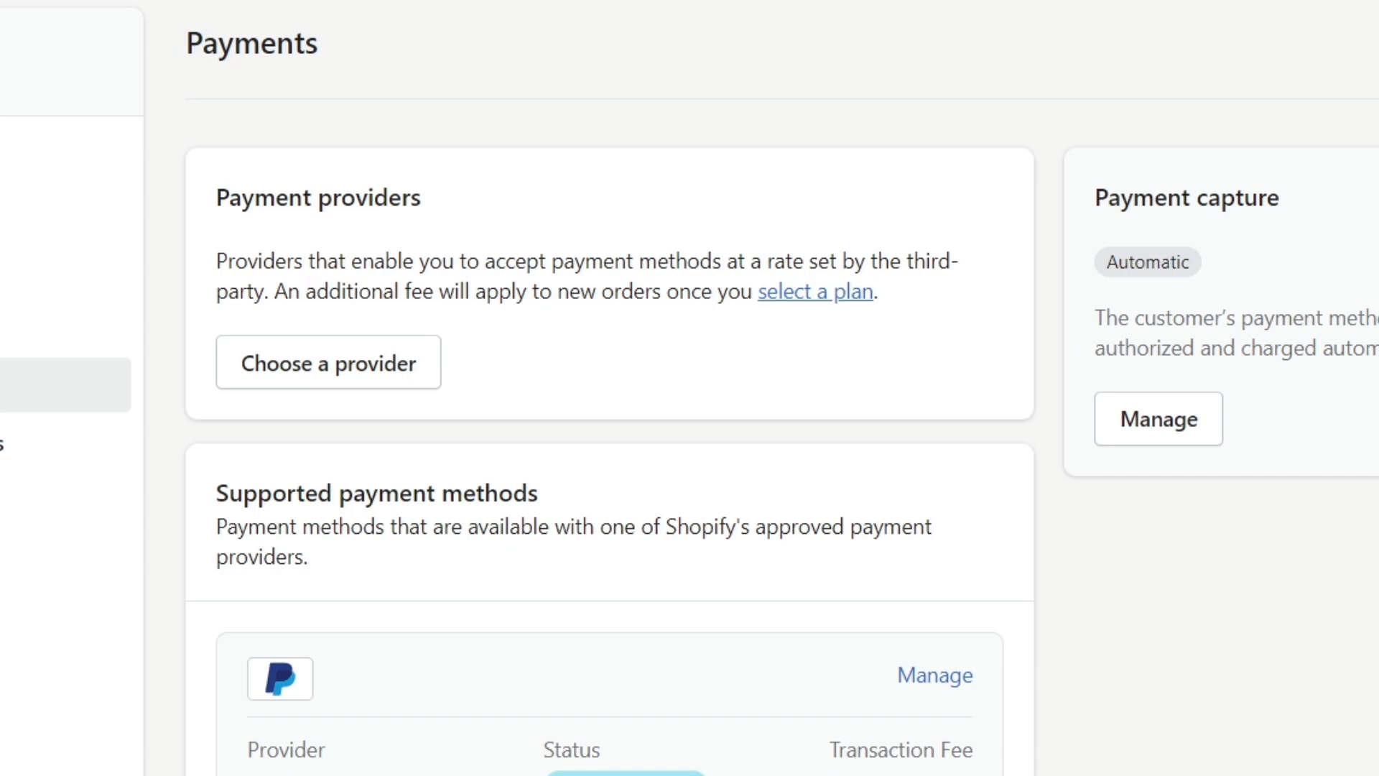
{"action": "scroll", "coordinate": [357, 610], "scroll_direction": "down", "scroll_amount": 5}
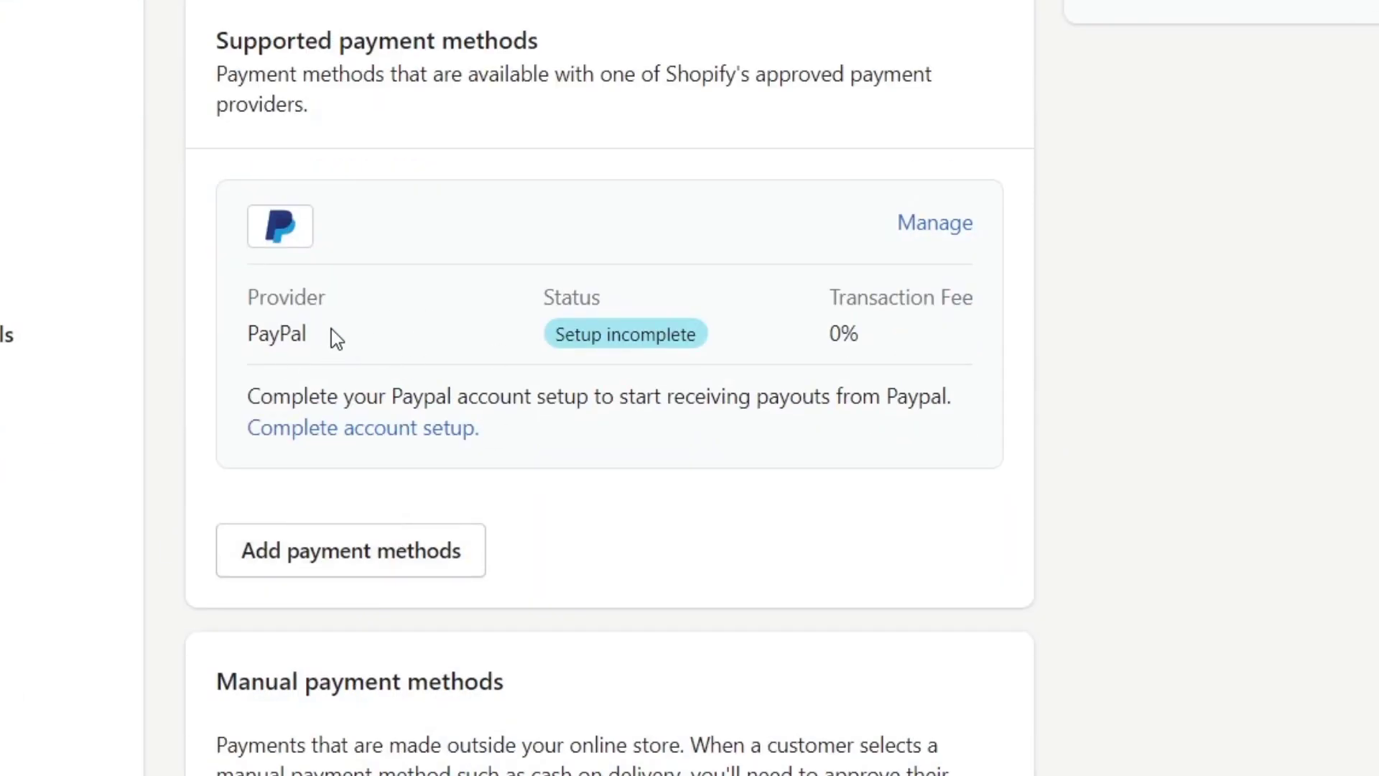
{"action": "left_click_drag", "start_coordinate": [985, 298], "coordinate": [824, 293]}
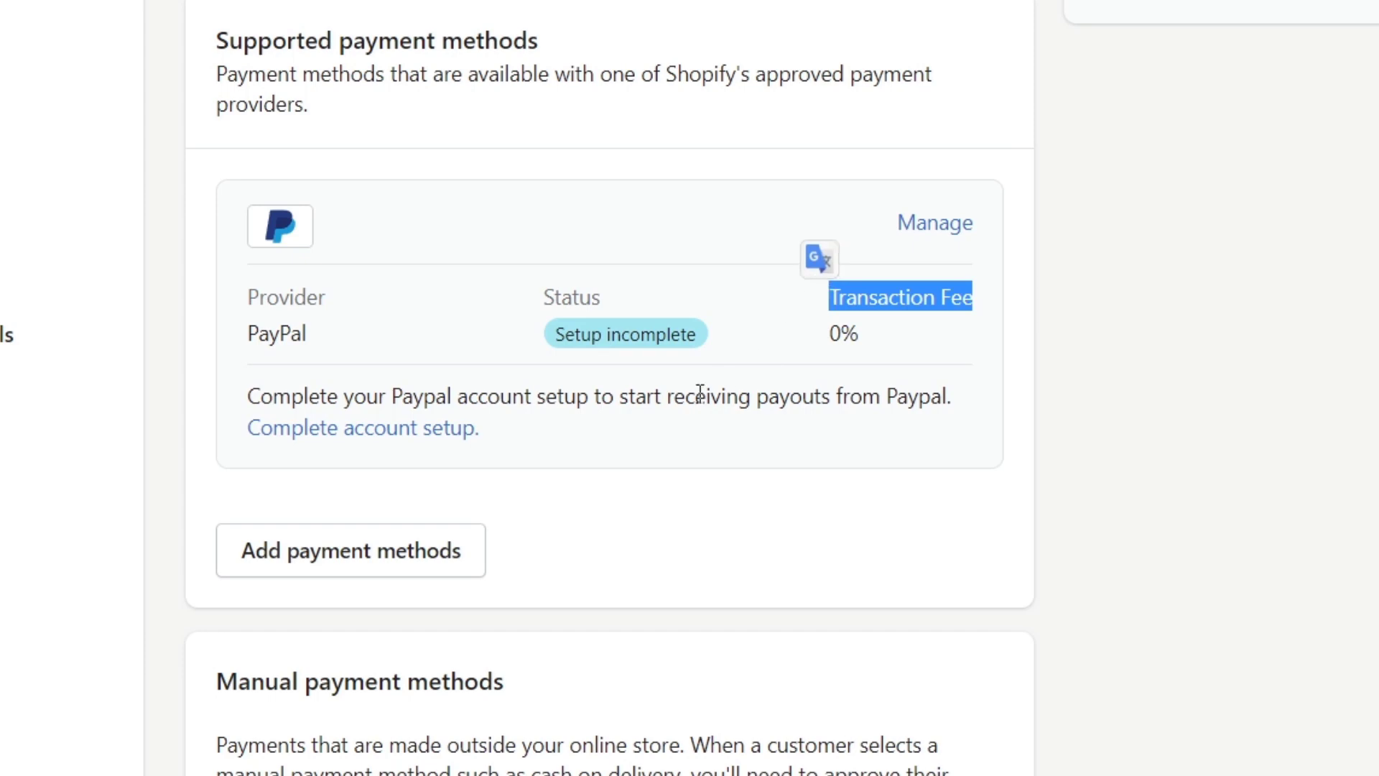
{"action": "scroll", "coordinate": [933, 575], "scroll_direction": "up", "scroll_amount": 5}
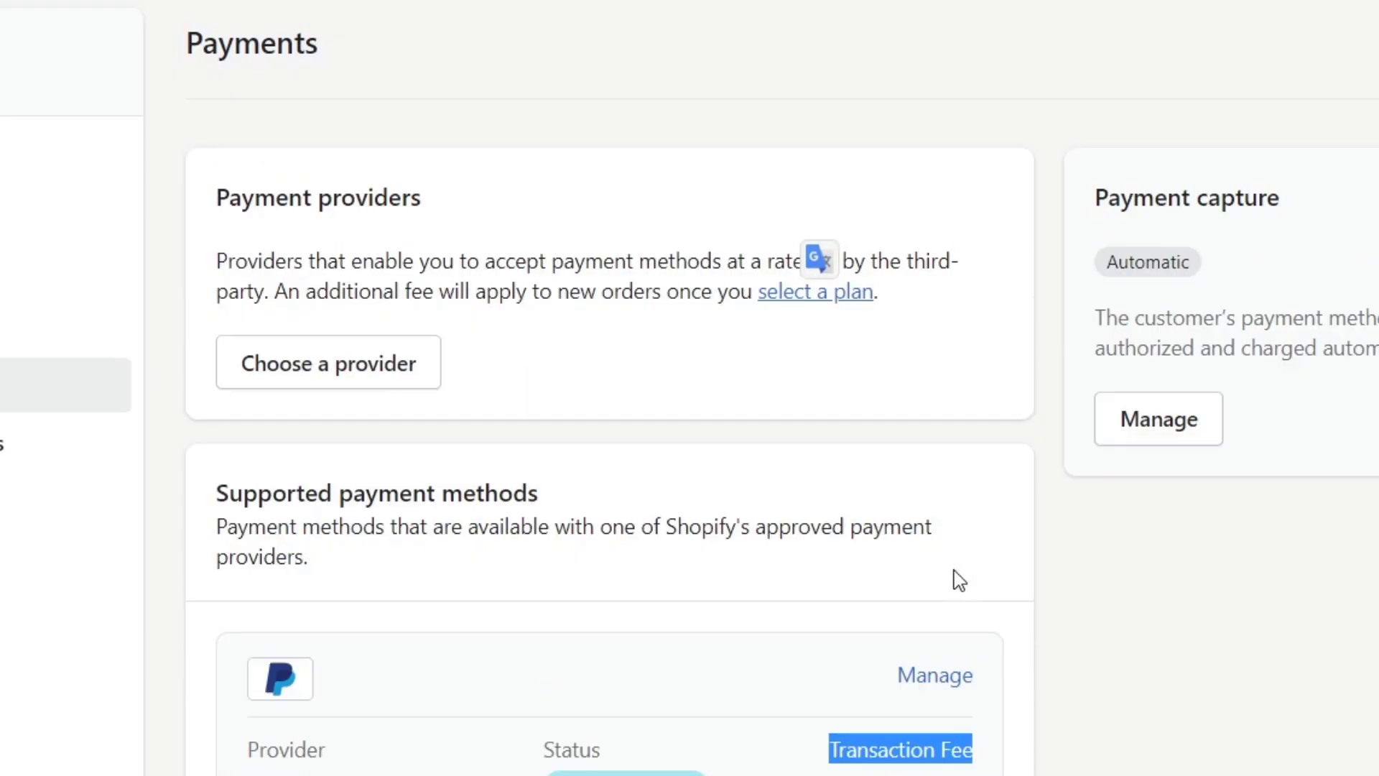
View the third-party payment providers and the store's plan details, and close the settings.
{"action": "left_click", "coordinate": [400, 373]}
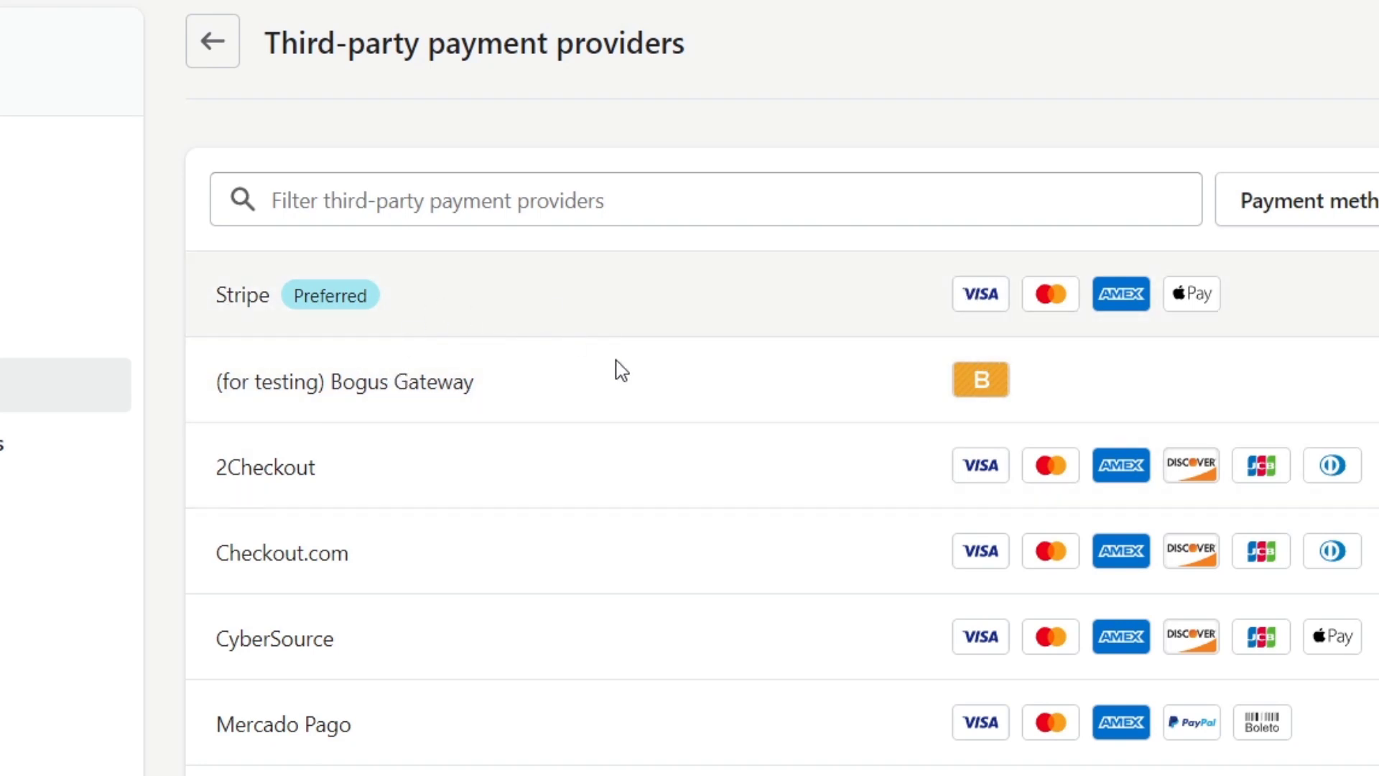
{"action": "left_click", "coordinate": [622, 370]}
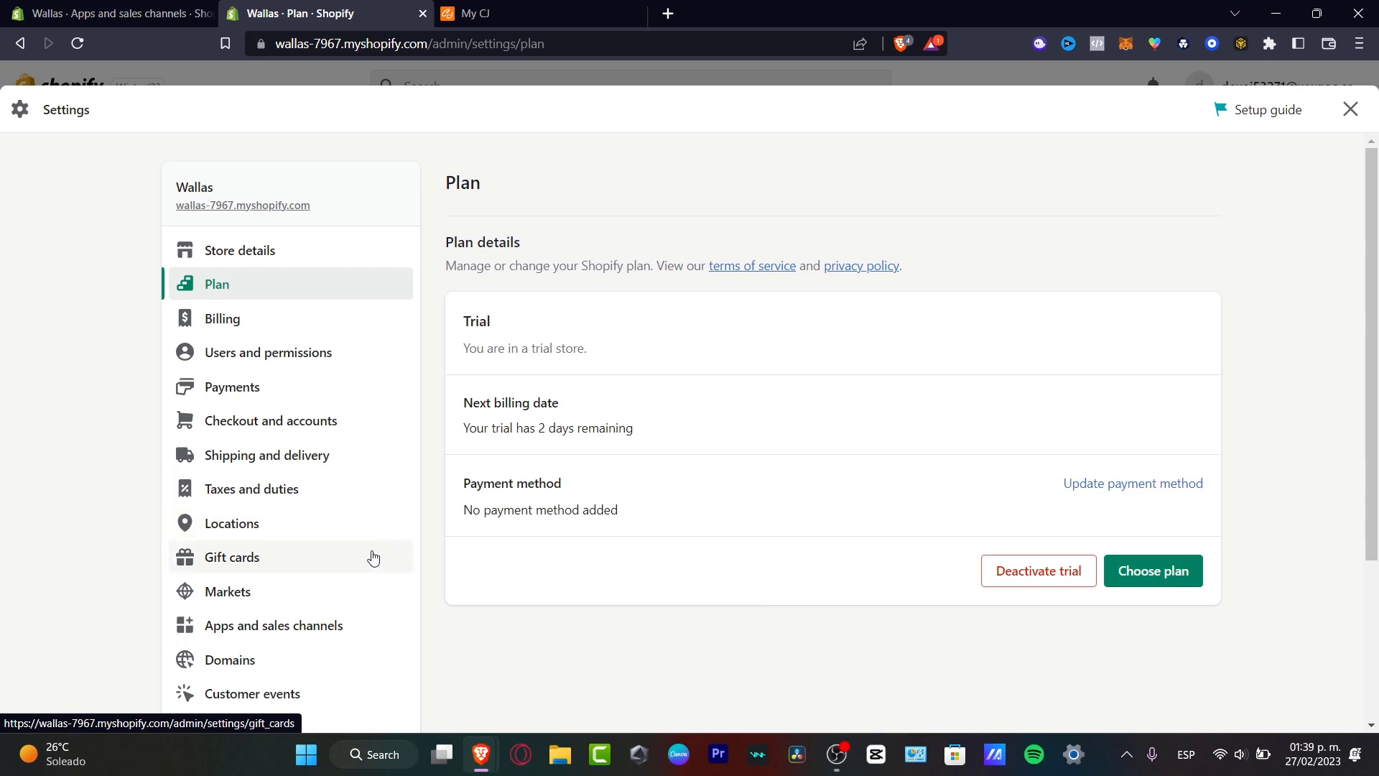
{"action": "scroll", "coordinate": [366, 561], "scroll_direction": "down", "scroll_amount": 3}
{"action": "left_click", "coordinate": [1349, 110]}
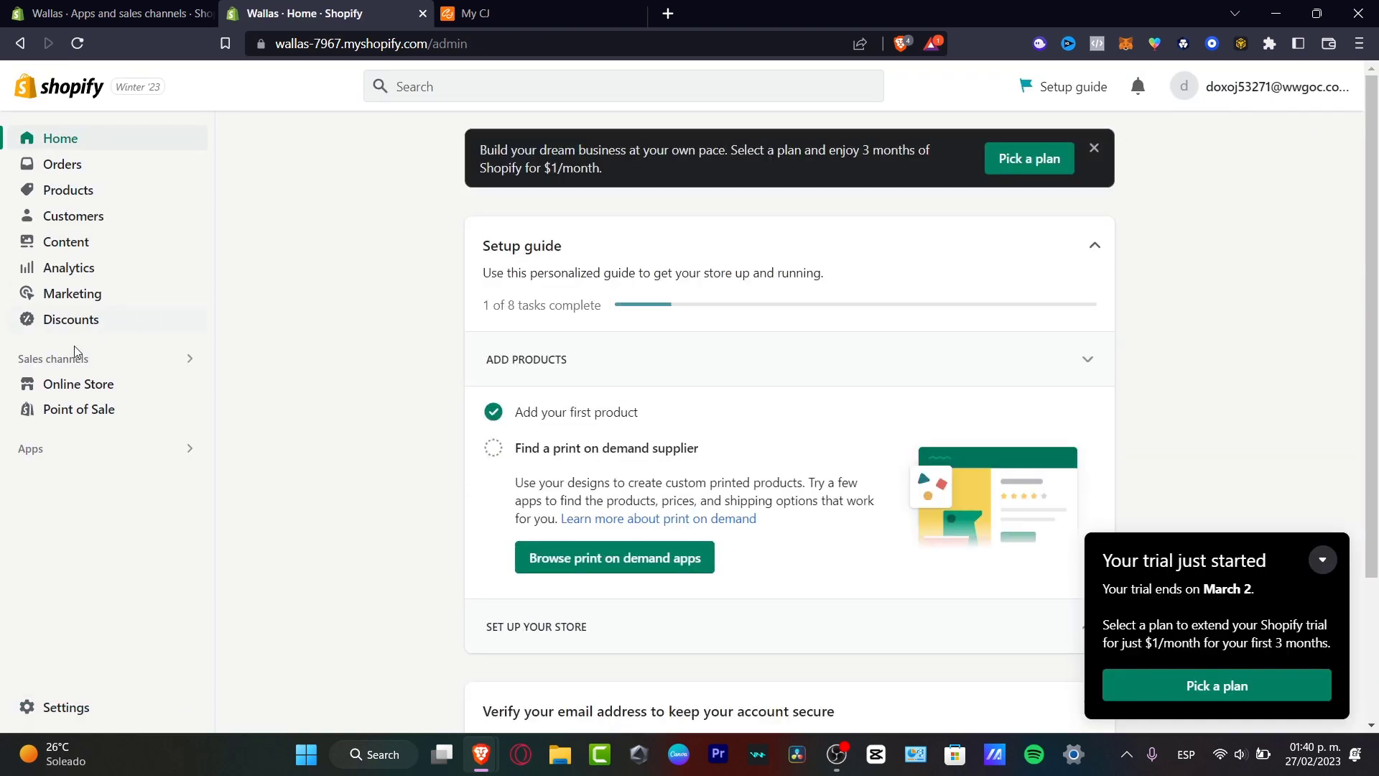
Return to the Online Store themes, collapse the trial notice, and review the password protection message and theme library.
{"action": "left_click", "coordinate": [101, 385]}
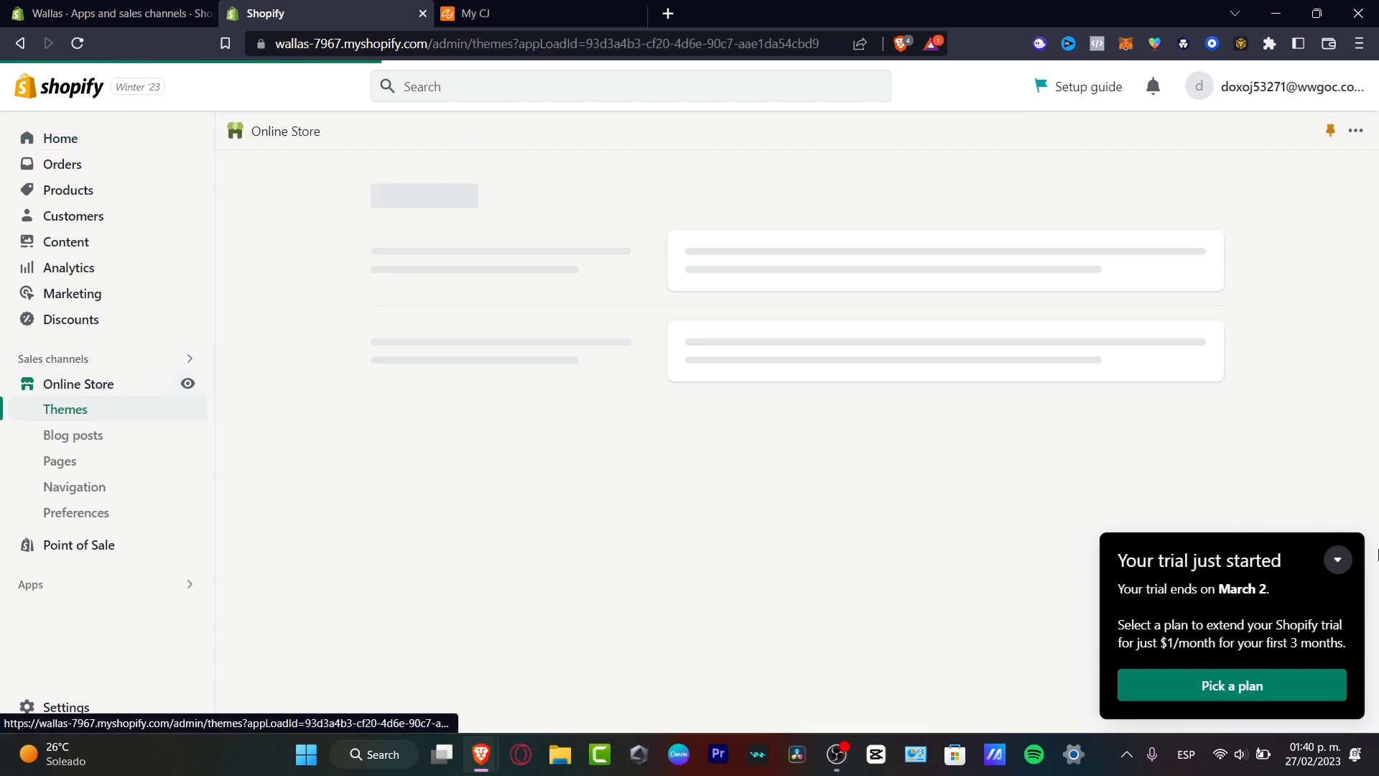
{"action": "left_click", "coordinate": [1337, 560]}
{"action": "scroll", "coordinate": [782, 391], "scroll_direction": "down", "scroll_amount": 3}
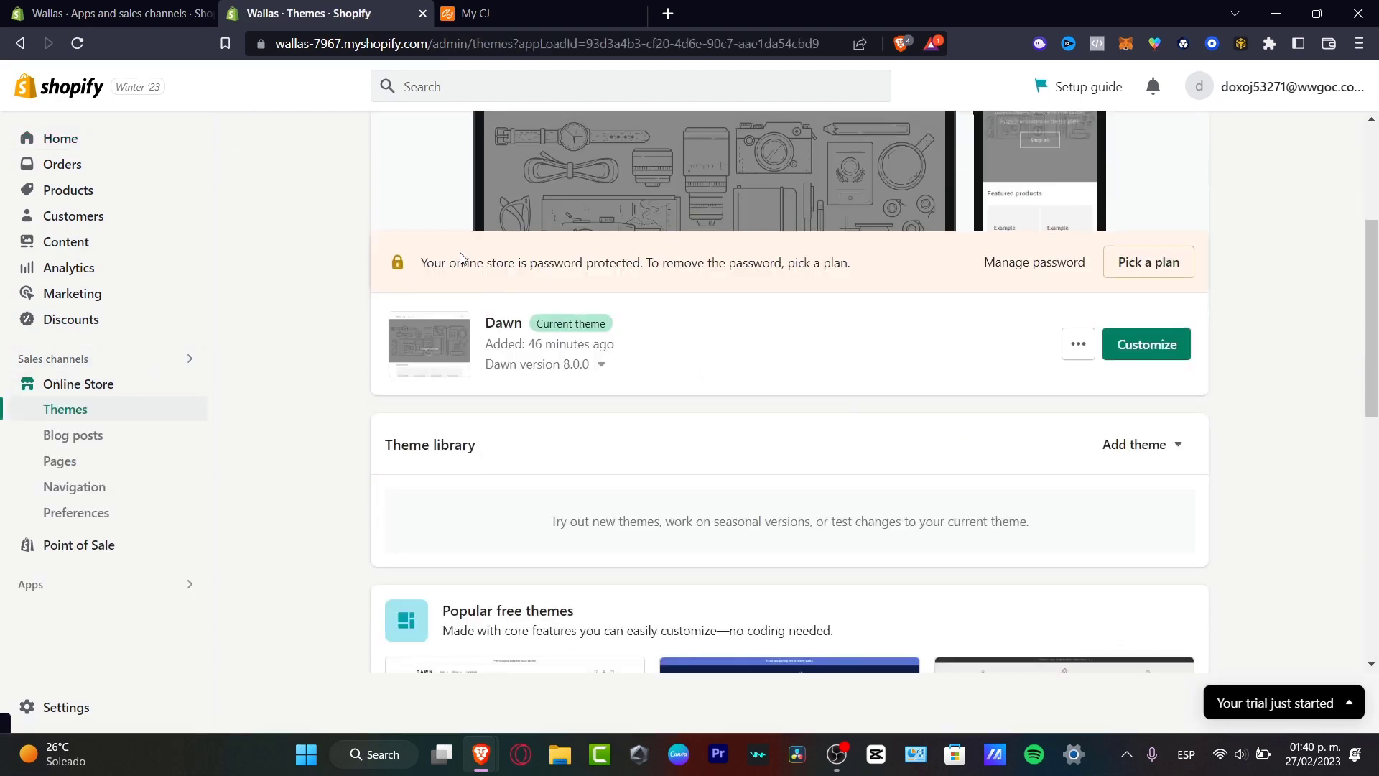
{"action": "left_click_drag", "start_coordinate": [528, 271], "coordinate": [862, 273]}
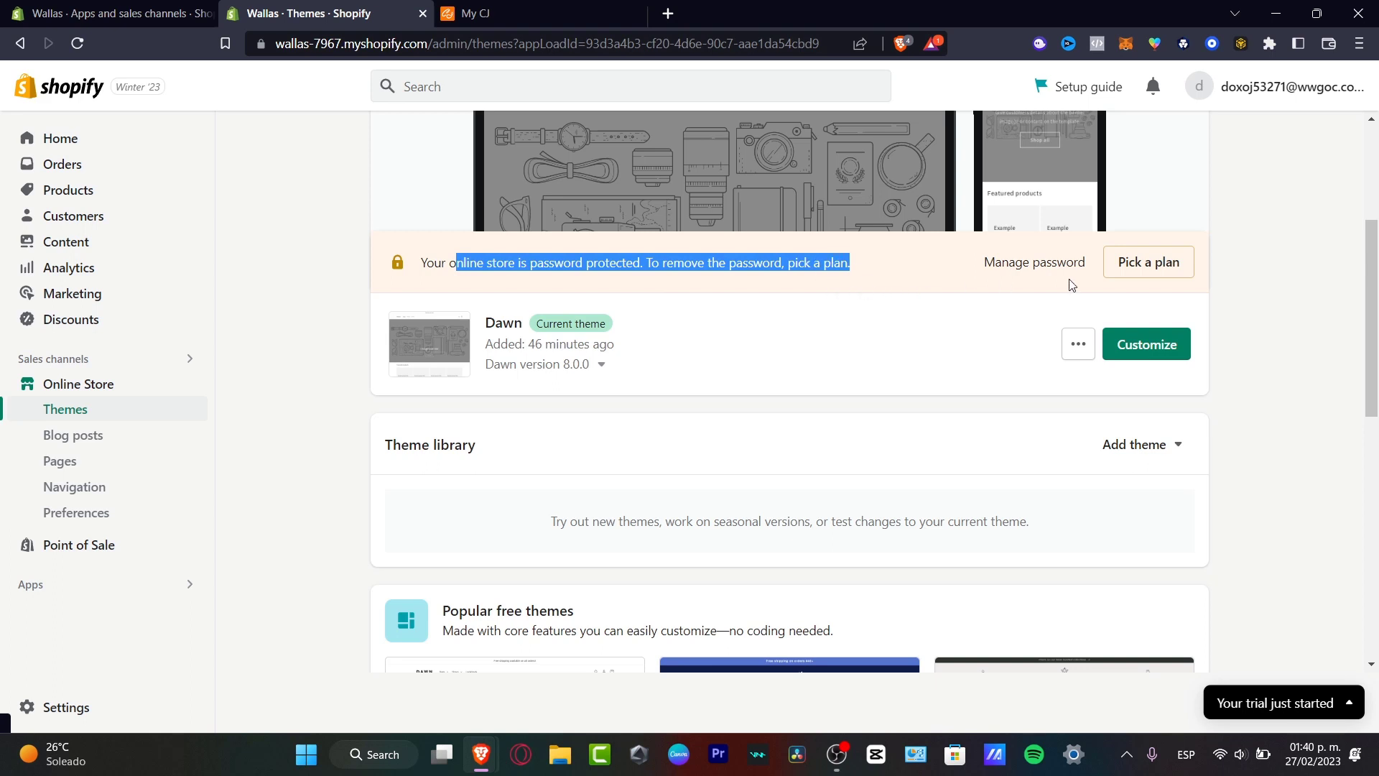
{"action": "left_click", "coordinate": [994, 265]}
{"action": "scroll", "coordinate": [922, 314], "scroll_direction": "down", "scroll_amount": 4}
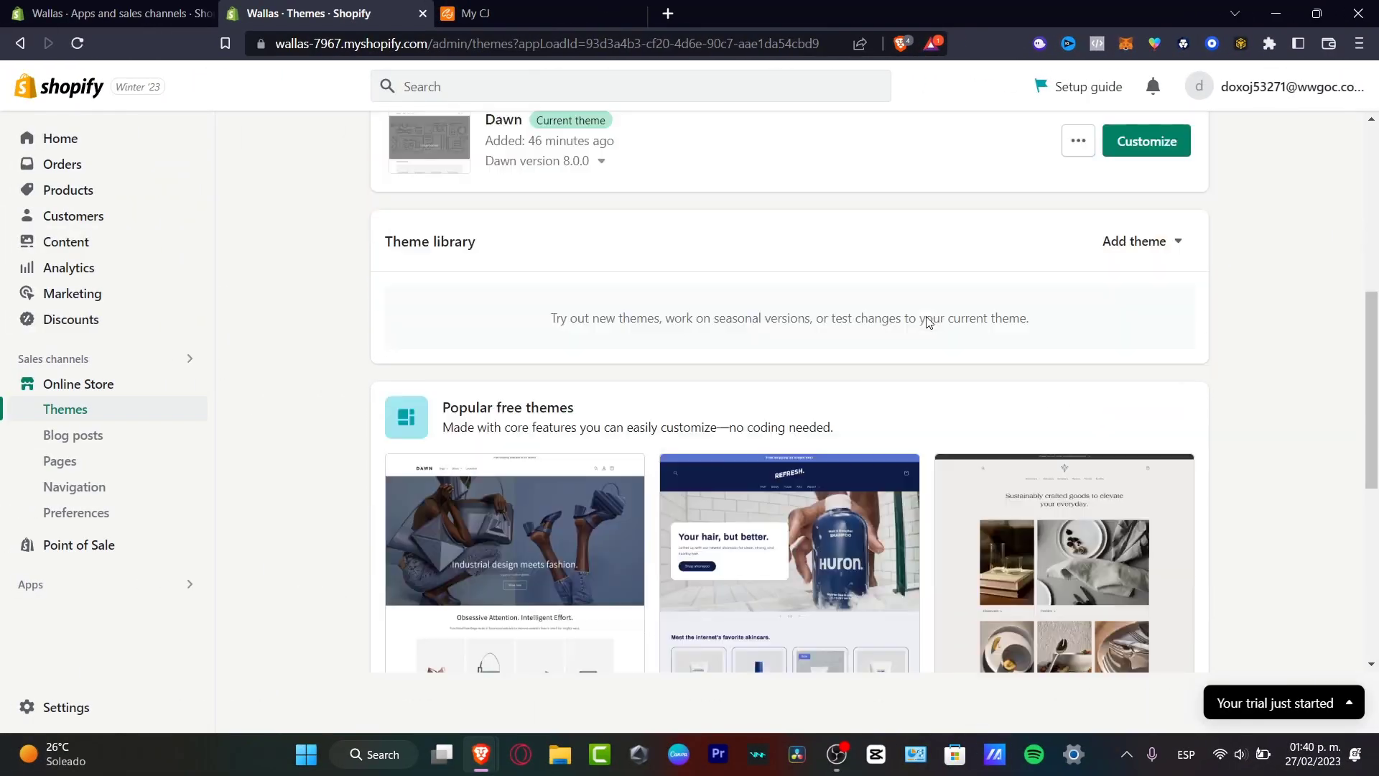
{"action": "scroll", "coordinate": [930, 331], "scroll_direction": "up", "scroll_amount": 5}
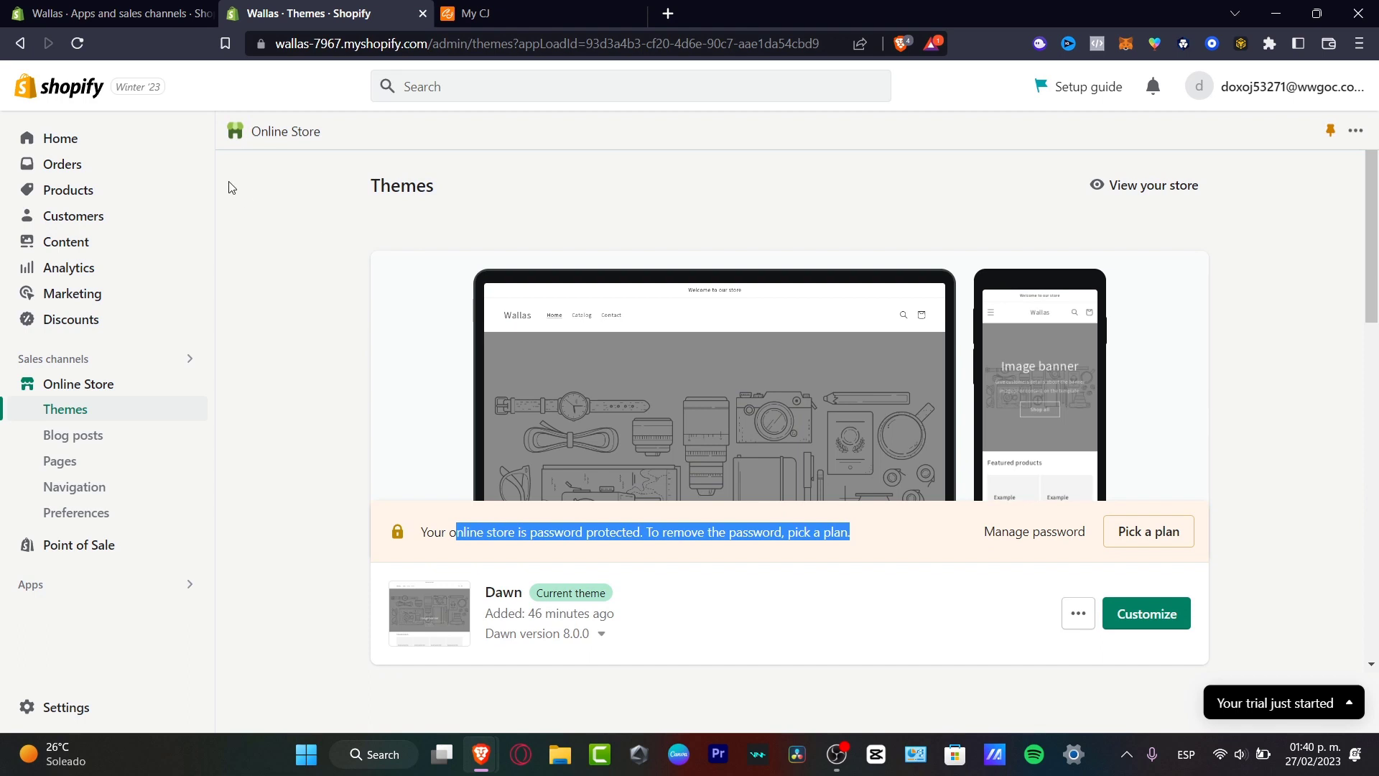
View the store's product list and its Orders page.
{"action": "left_click", "coordinate": [119, 185]}
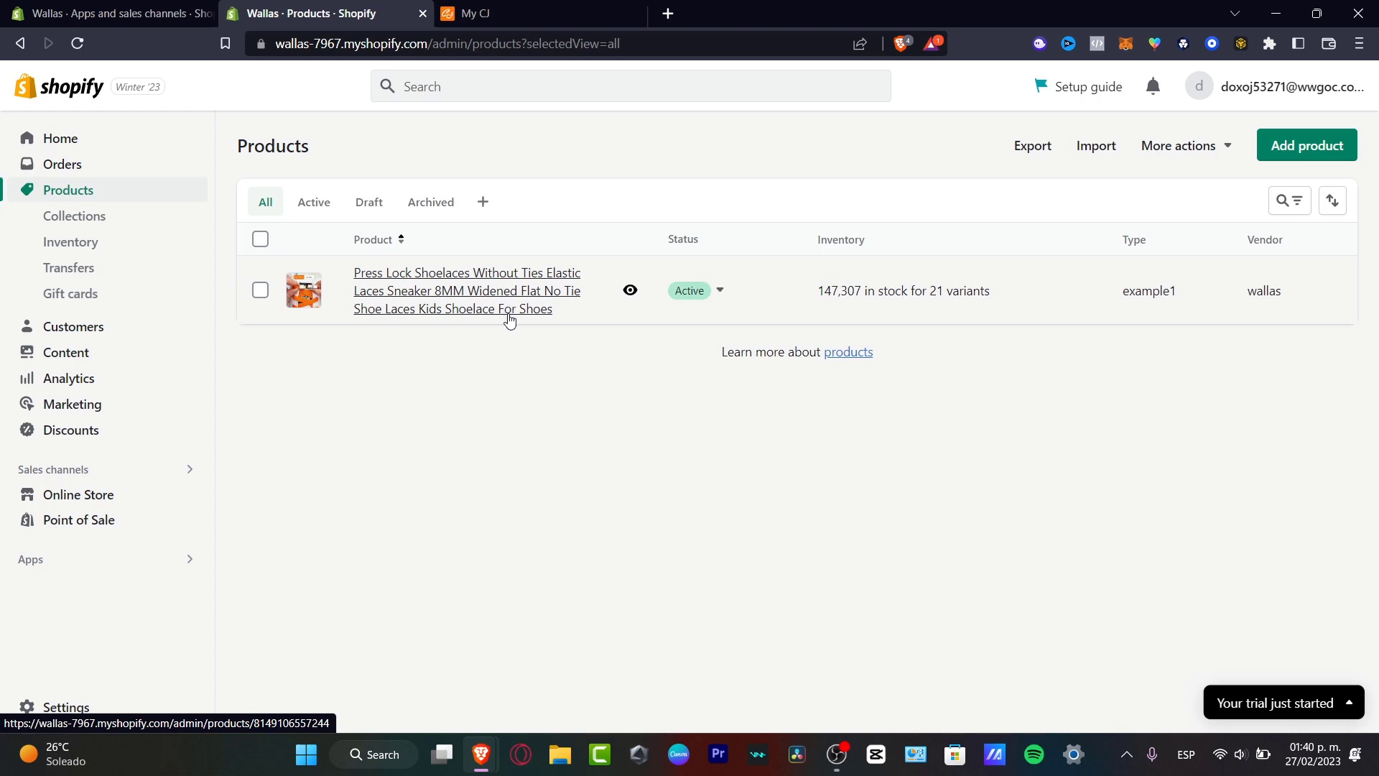
{"action": "left_click", "coordinate": [113, 166]}
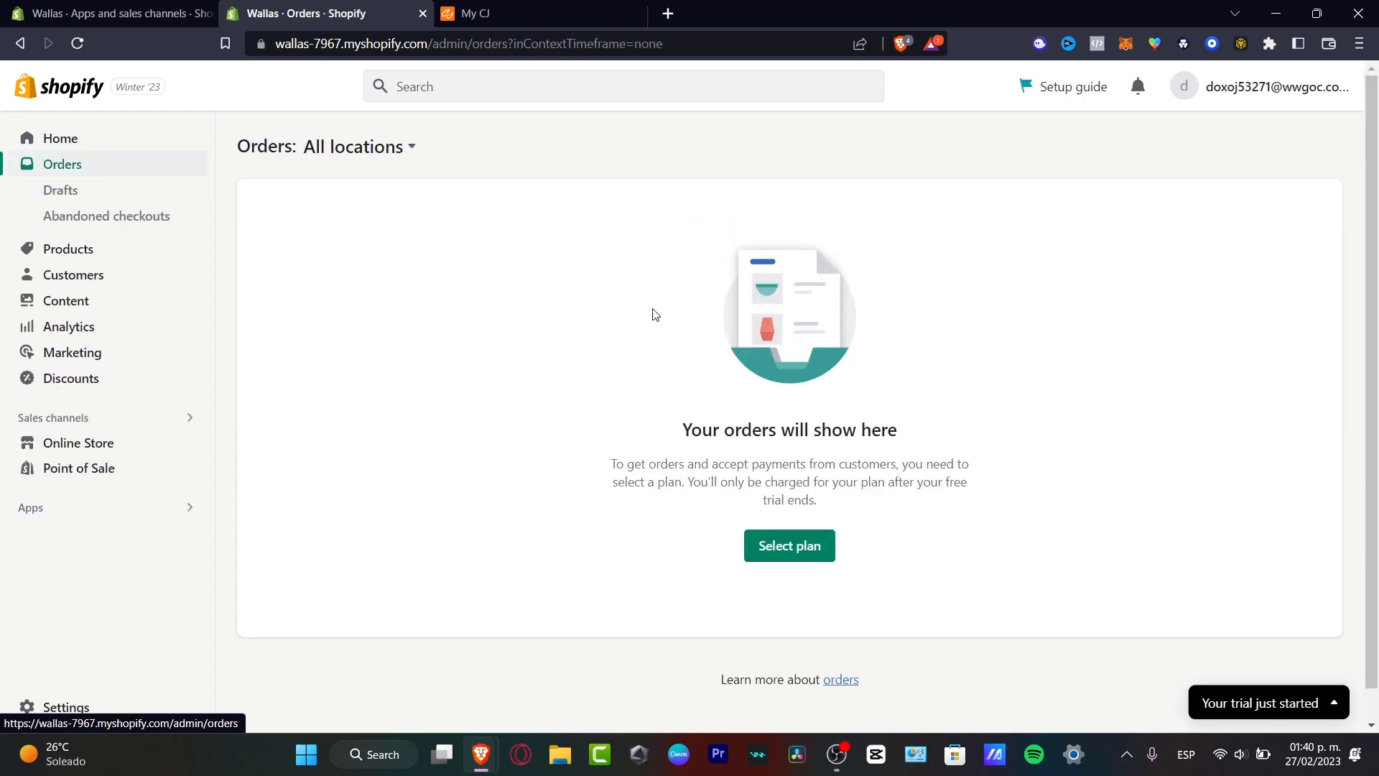
{"action": "left_click_drag", "start_coordinate": [762, 429], "coordinate": [945, 443]}
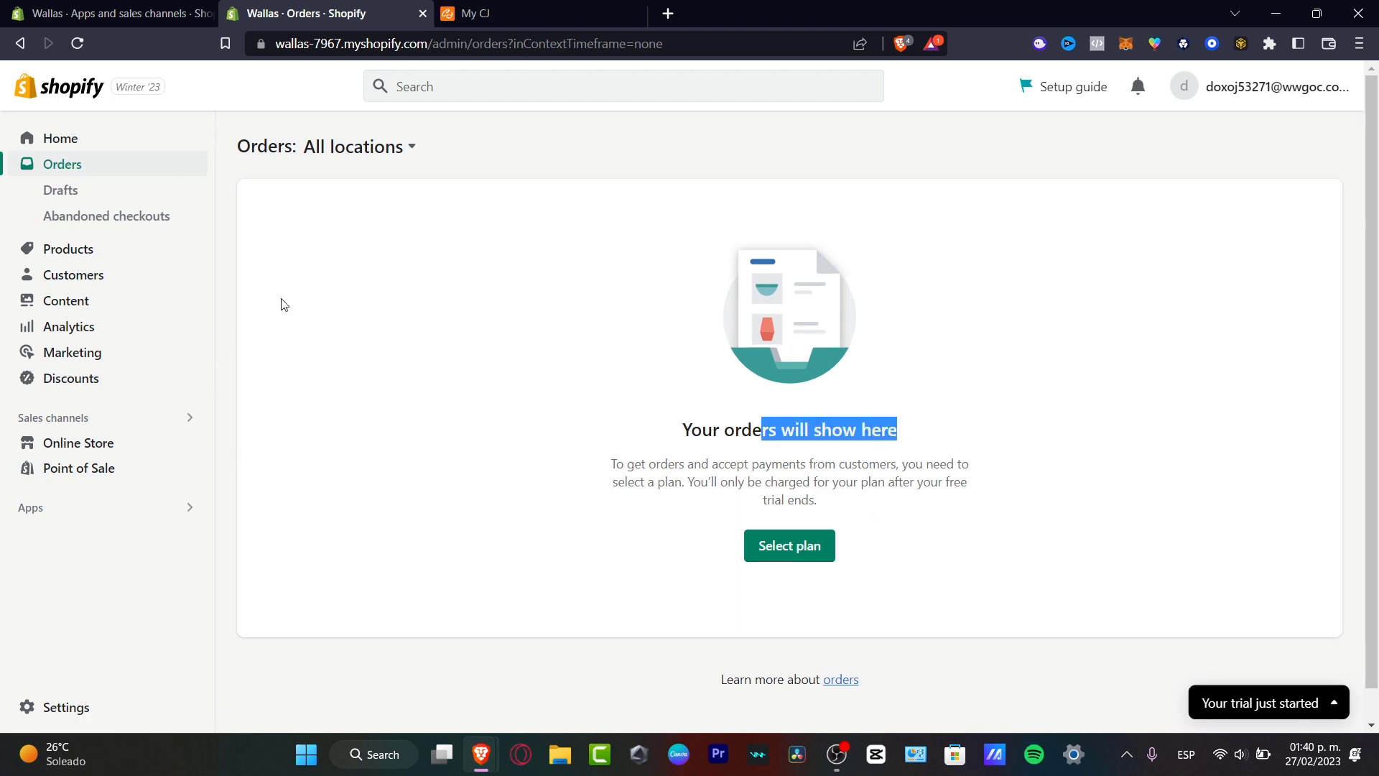
Switch to CJdropshipping and review the Imported Orders page and its three ways of importing orders.
{"action": "left_click", "coordinate": [535, 9]}
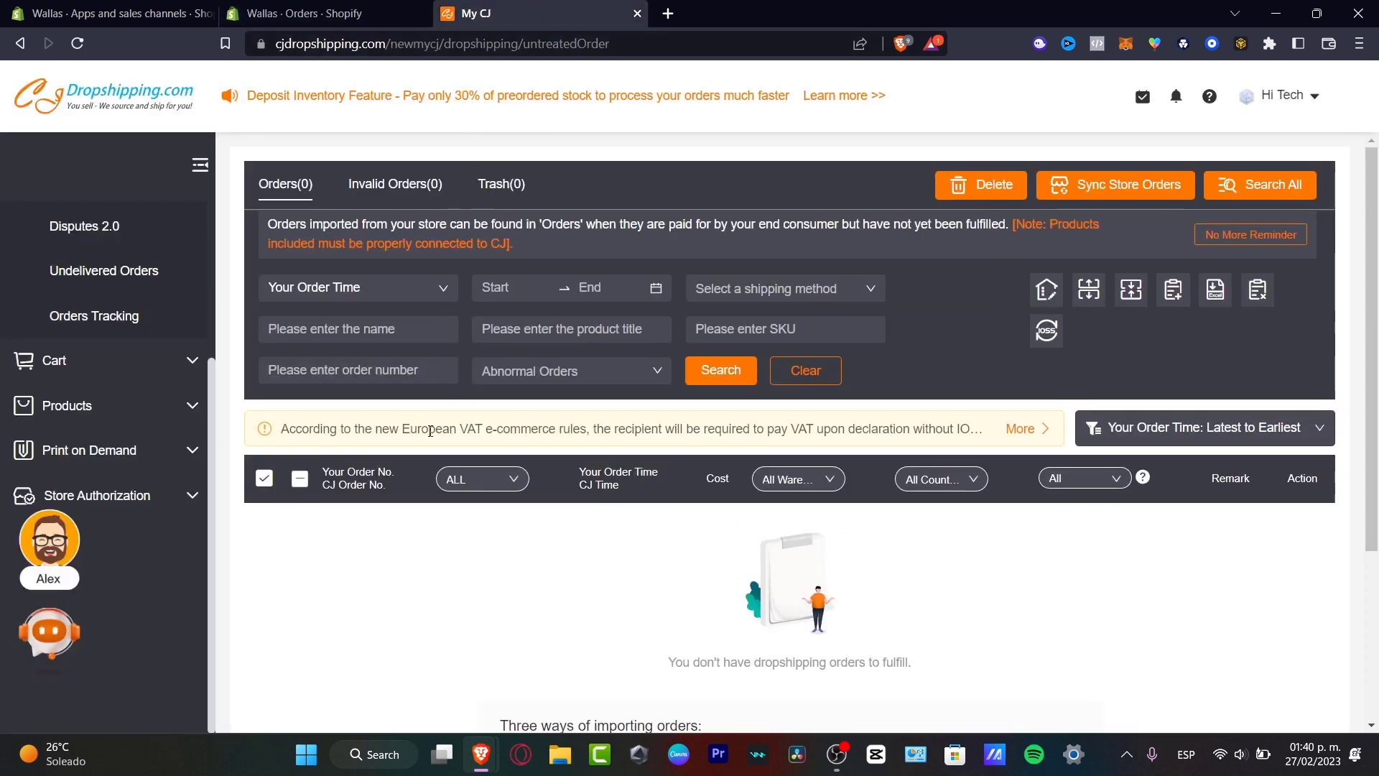
{"action": "scroll", "coordinate": [143, 352], "scroll_direction": "up", "scroll_amount": 3}
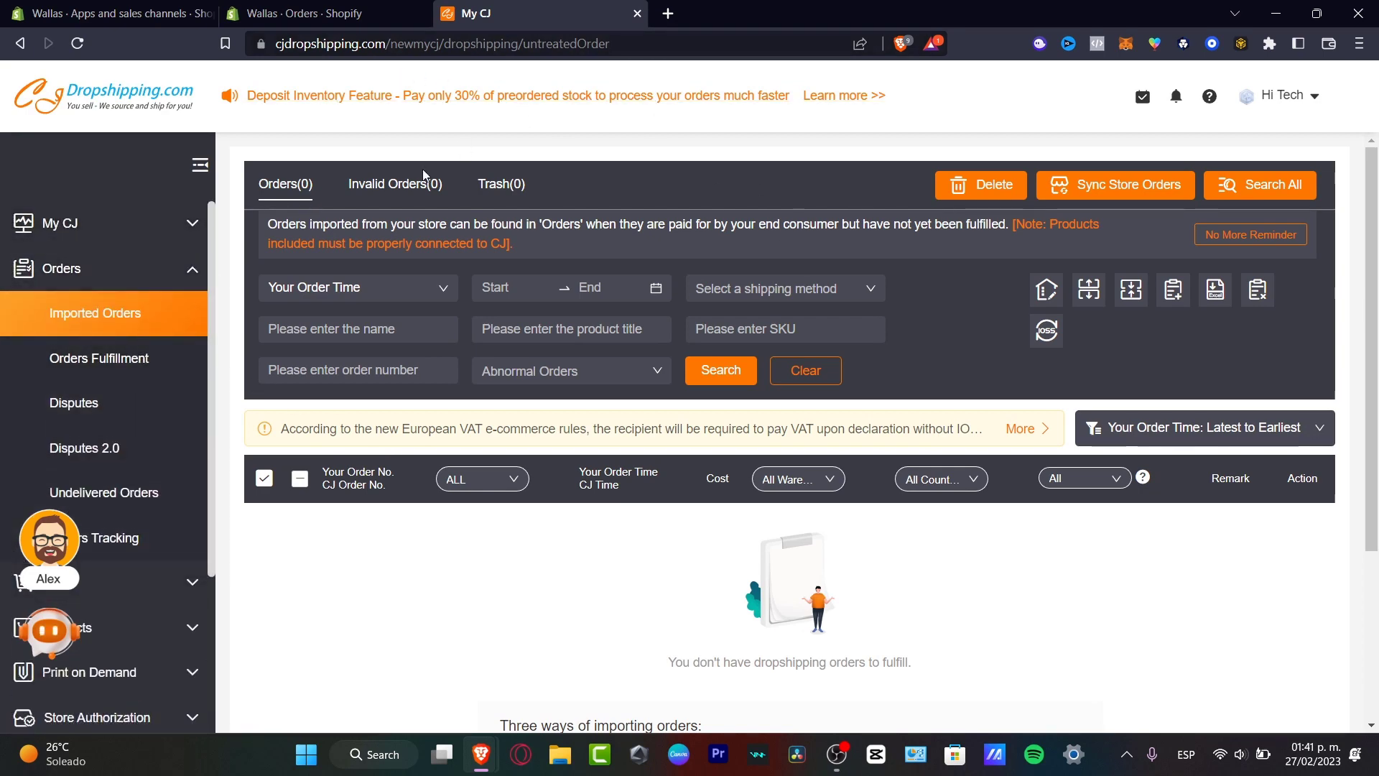
{"action": "scroll", "coordinate": [424, 287], "scroll_direction": "down", "scroll_amount": 4}
{"action": "scroll", "coordinate": [126, 332], "scroll_direction": "down", "scroll_amount": 3}
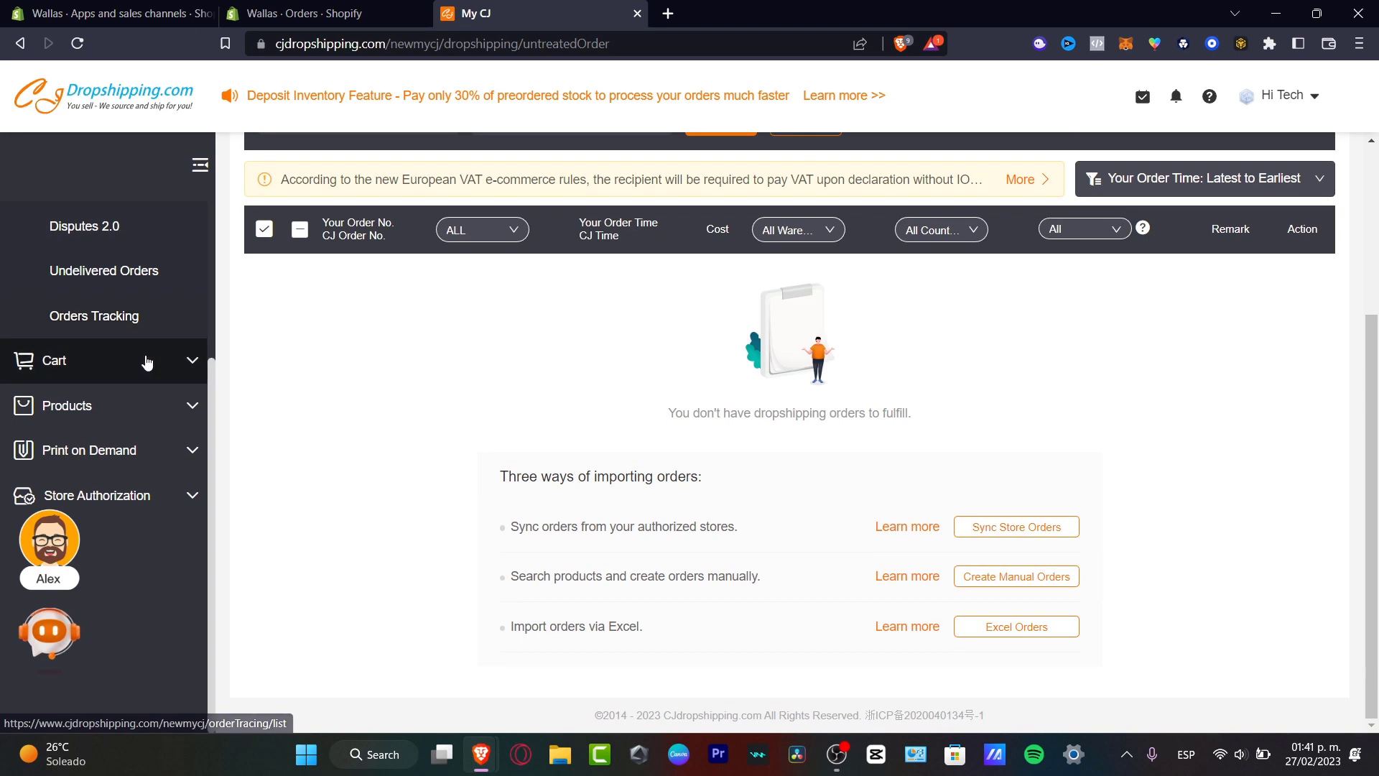
Expand CJ's product management sections and view the Connection page of linked store products.
{"action": "left_click", "coordinate": [137, 403]}
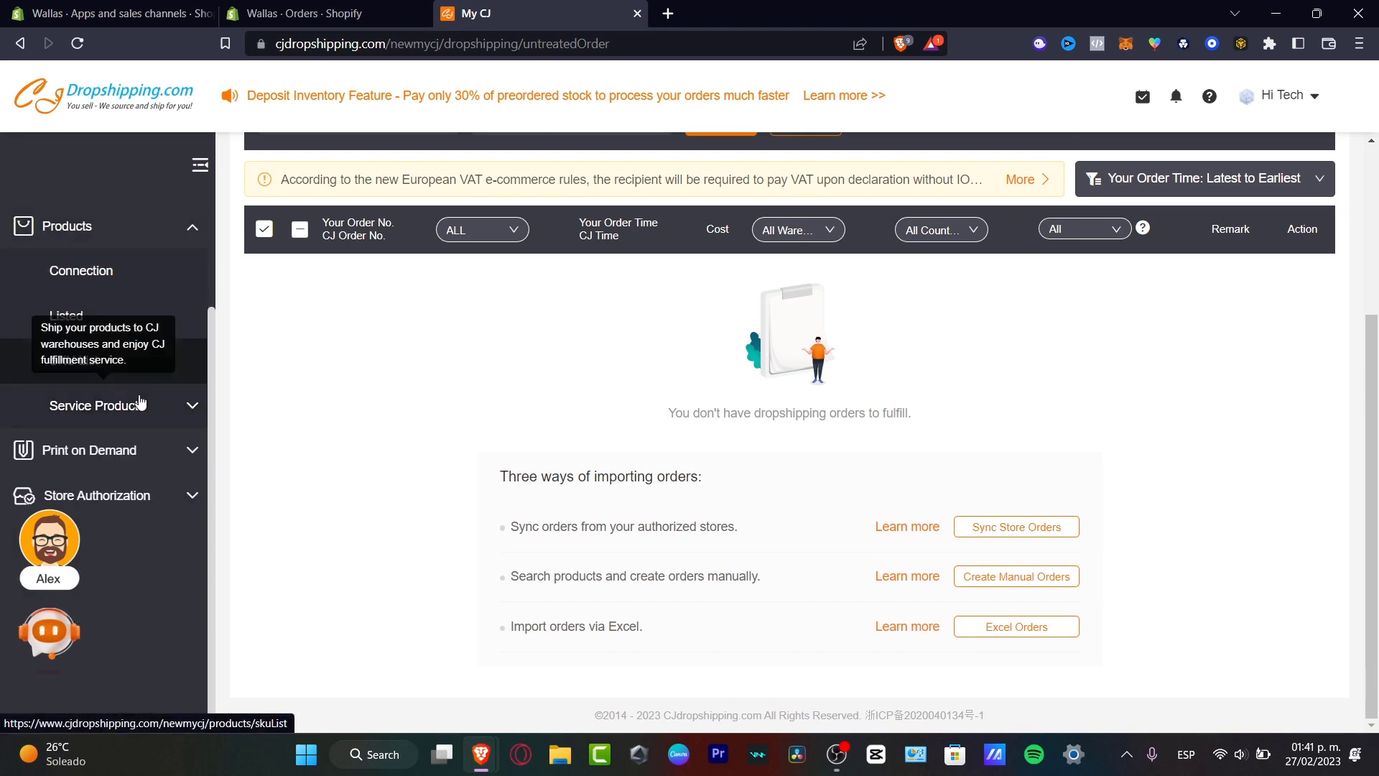
{"action": "left_click", "coordinate": [129, 407]}
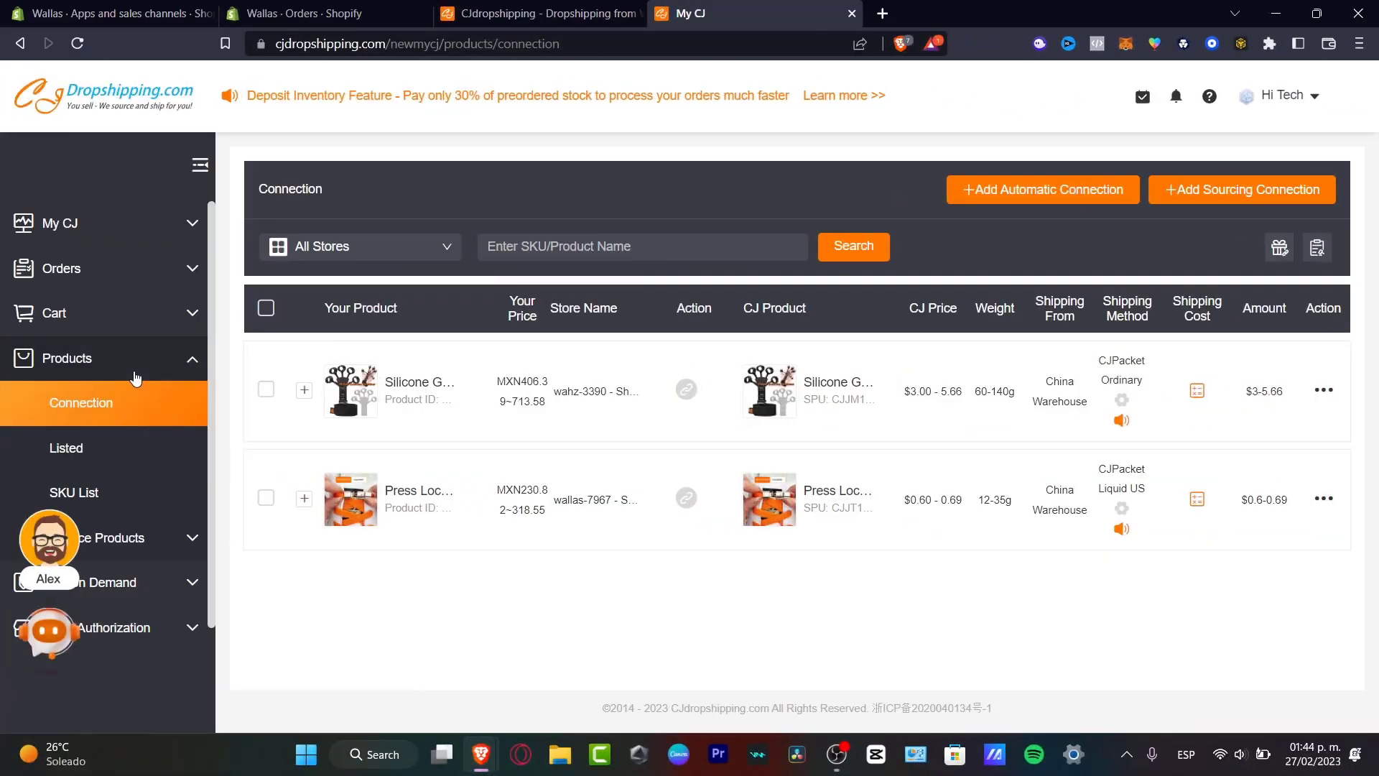
{"action": "scroll", "coordinate": [137, 405], "scroll_direction": "down", "scroll_amount": 2}
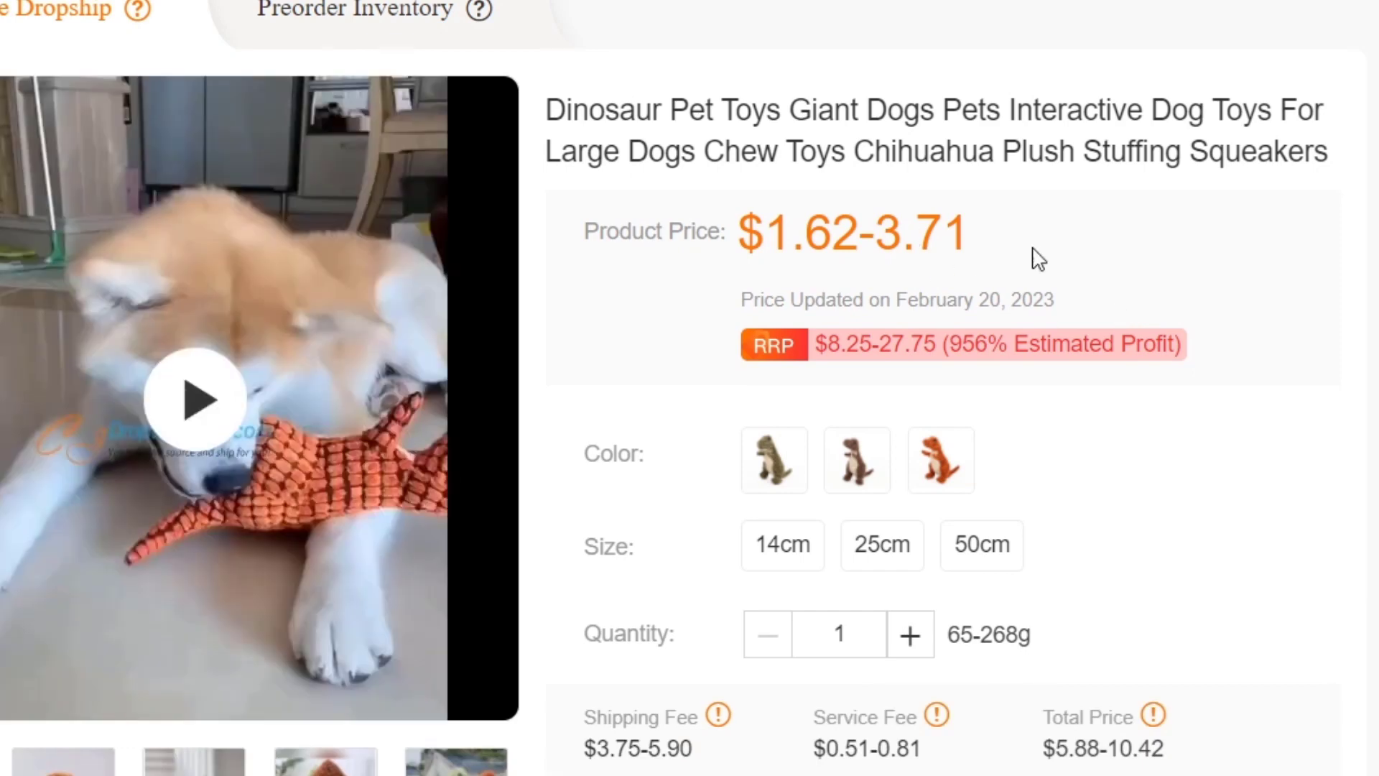
Review the dinosaur pet toy's details on its CJ product page and select its SPU code CJWJWJYZ01315.
{"action": "scroll", "coordinate": [1166, 298], "scroll_direction": "down", "scroll_amount": 5}
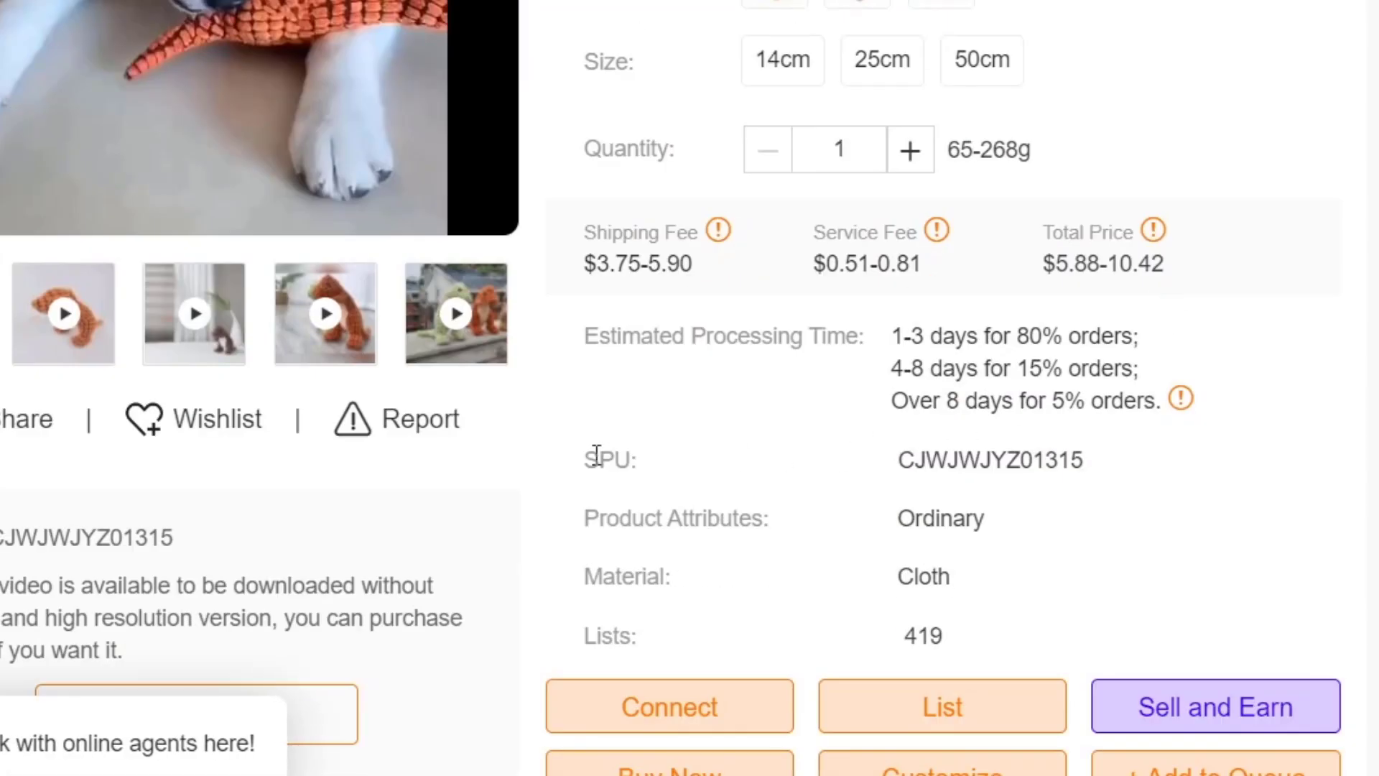
{"action": "left_click_drag", "start_coordinate": [590, 458], "coordinate": [623, 464]}
{"action": "double_click", "coordinate": [977, 468]}
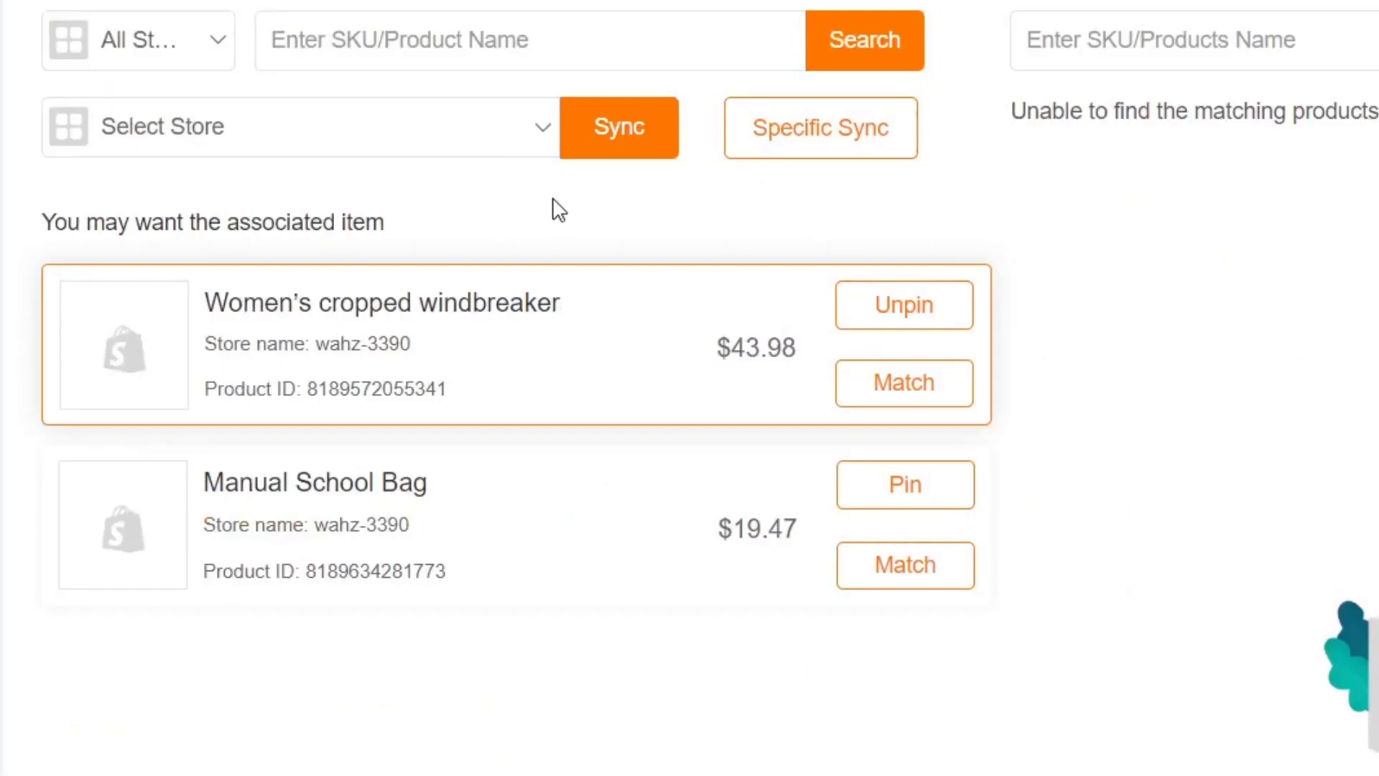
Search the authorized stores' products for CJWJWJYZ01315 with wallas-7967 as the sync store, and read the message about existing connections.
{"action": "type", "text": "CJWJWJYZ01315"}
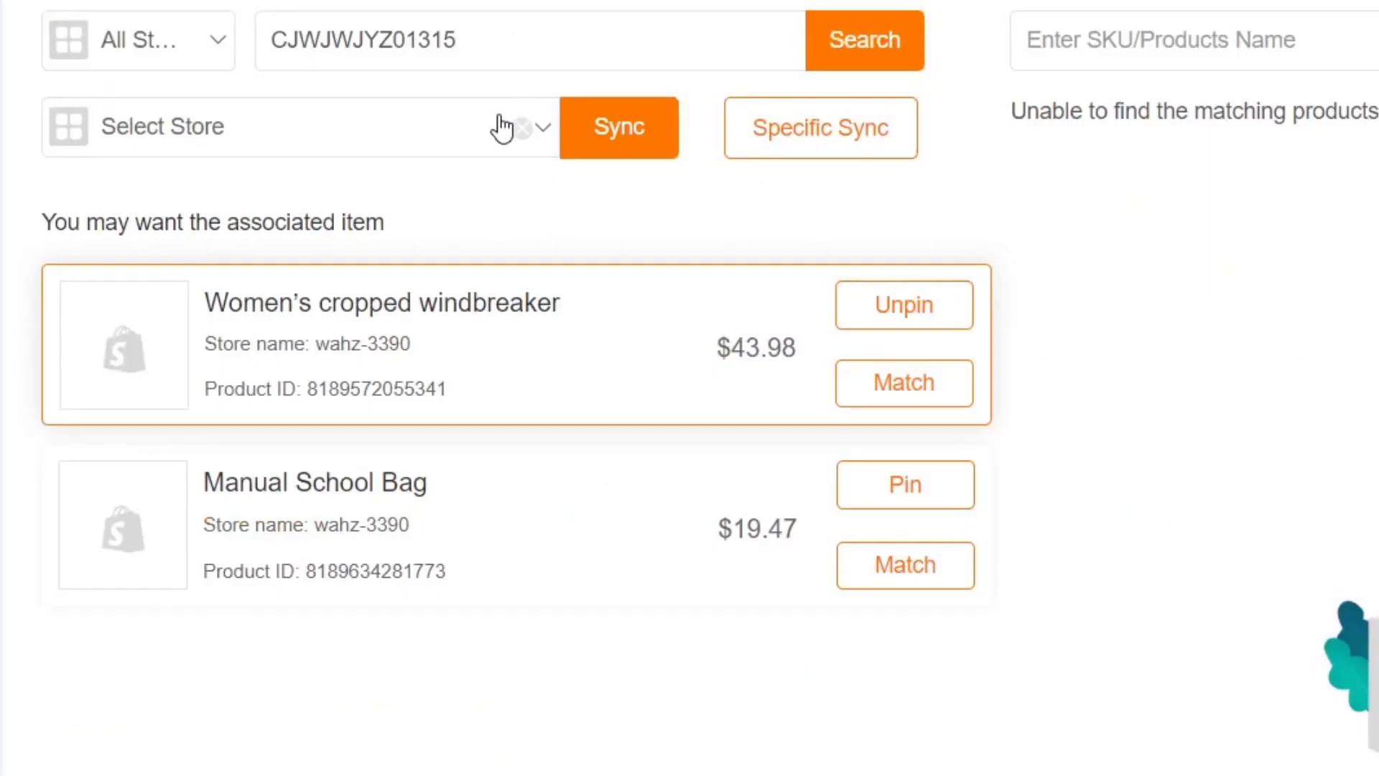
{"action": "left_click", "coordinate": [476, 146]}
{"action": "left_click", "coordinate": [219, 287]}
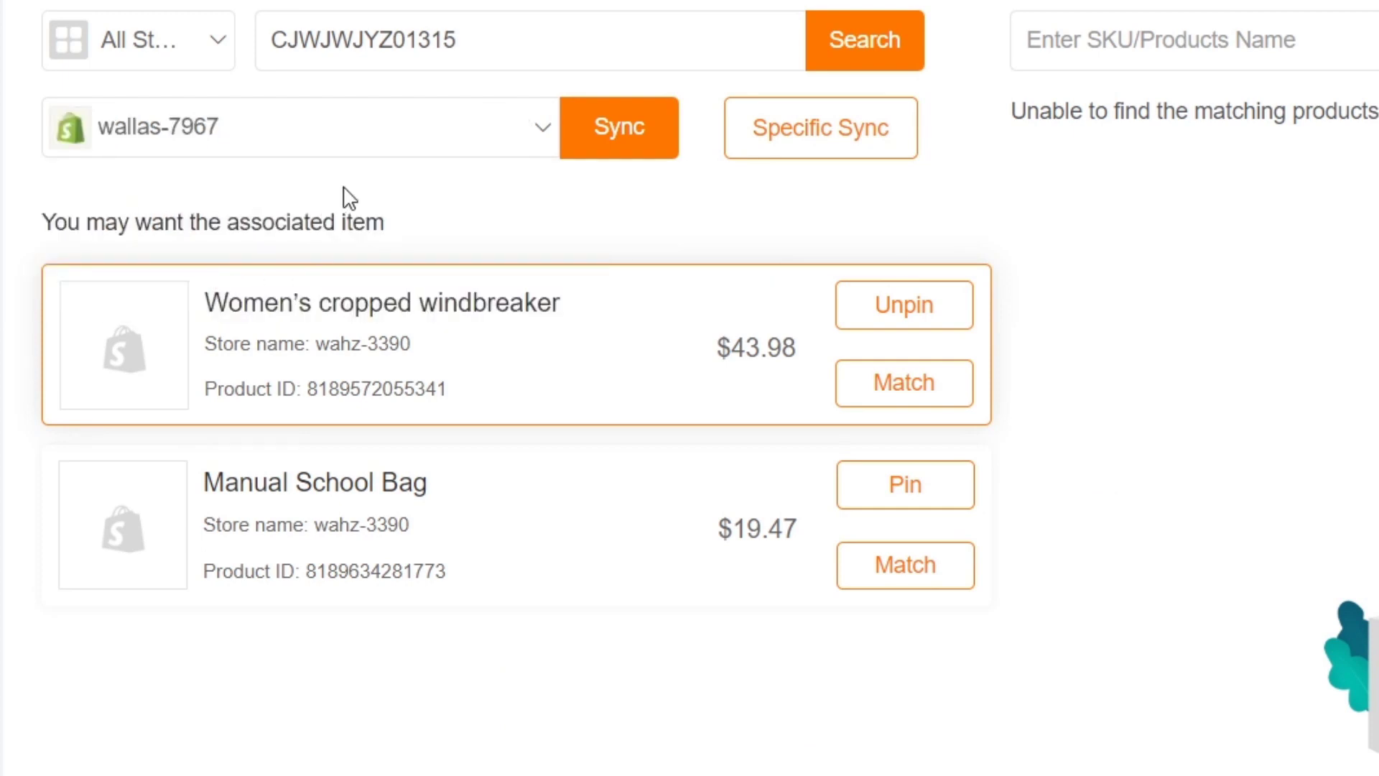
{"action": "left_click", "coordinate": [916, 53]}
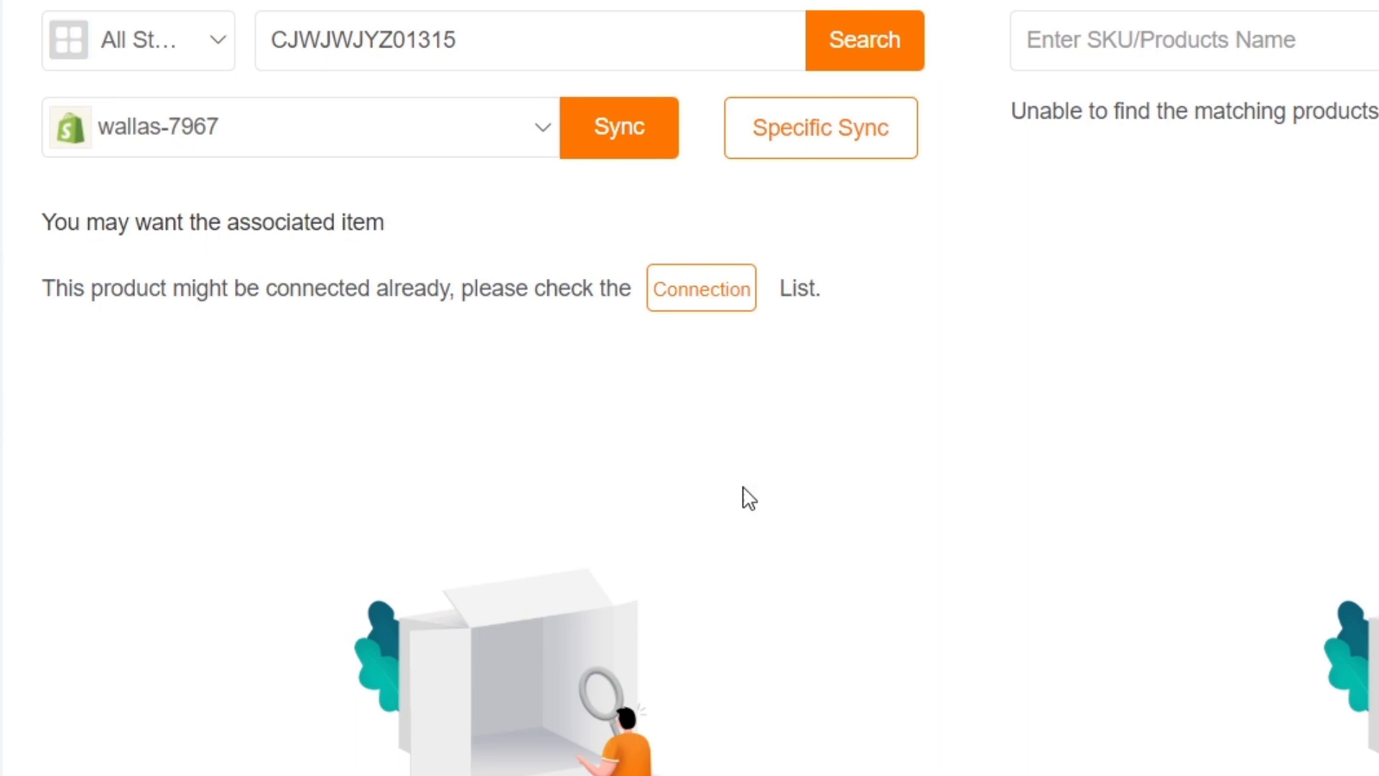
{"action": "left_click_drag", "start_coordinate": [229, 305], "coordinate": [314, 303]}
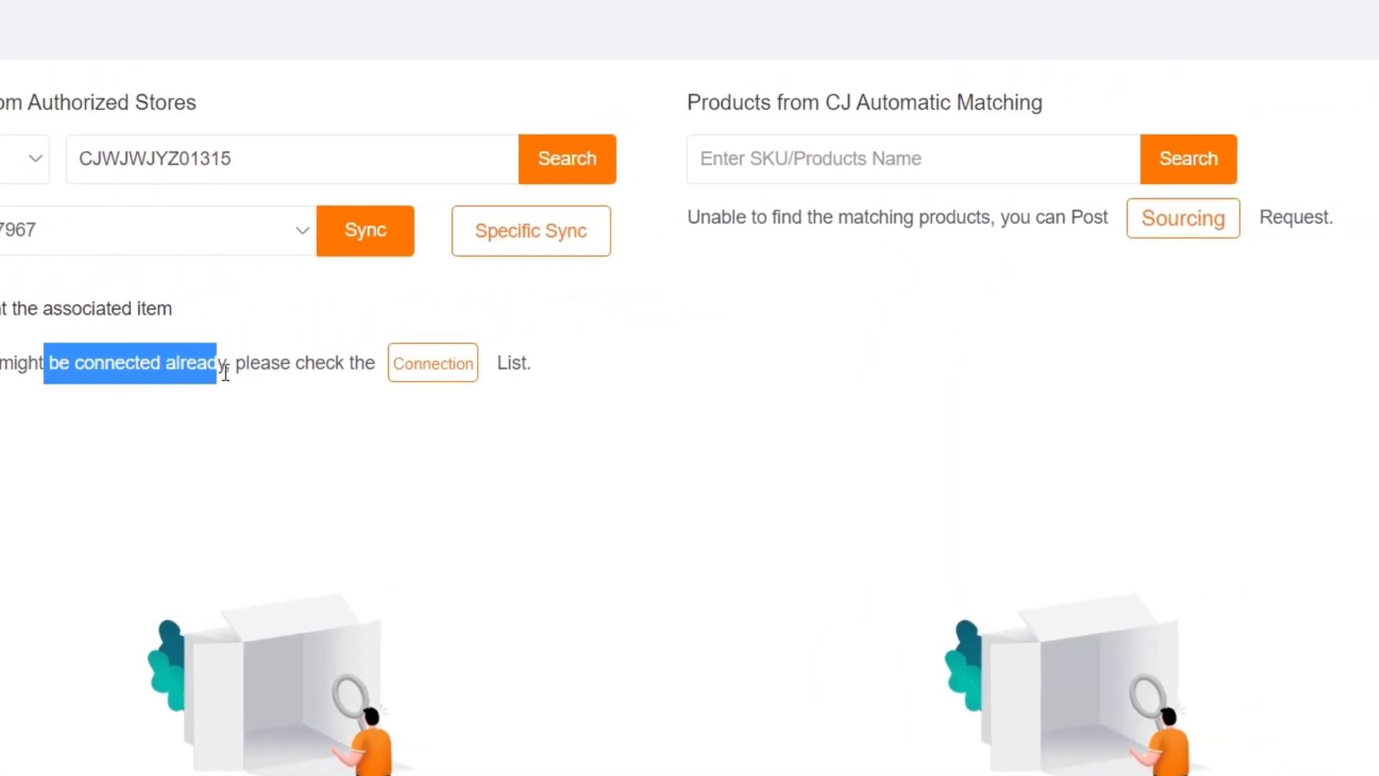
{"action": "left_click_drag", "start_coordinate": [225, 372], "coordinate": [319, 377]}
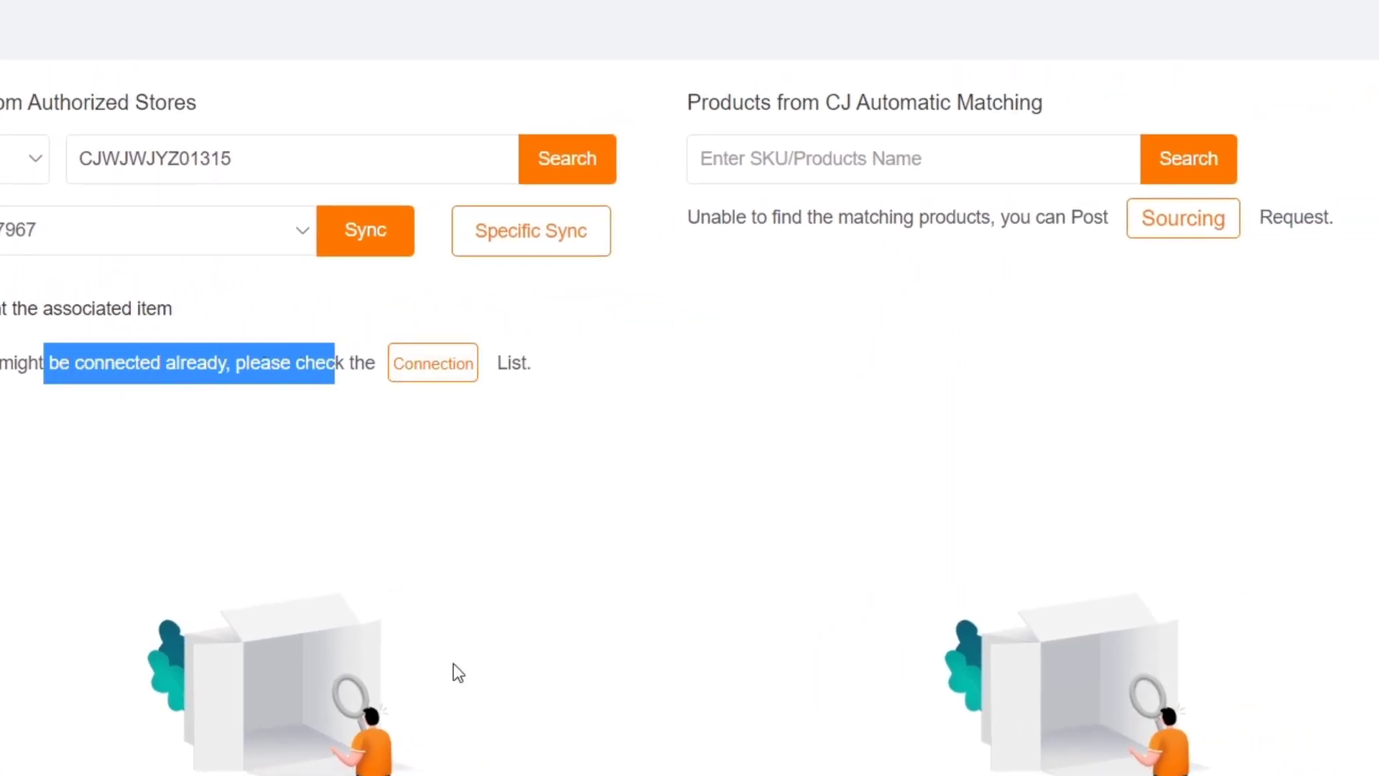
Search the CJ automatic matching products for CJWJWJYZ01315.
{"action": "left_click", "coordinate": [868, 155]}
{"action": "type", "text": "CJWJWJYZ01315"}
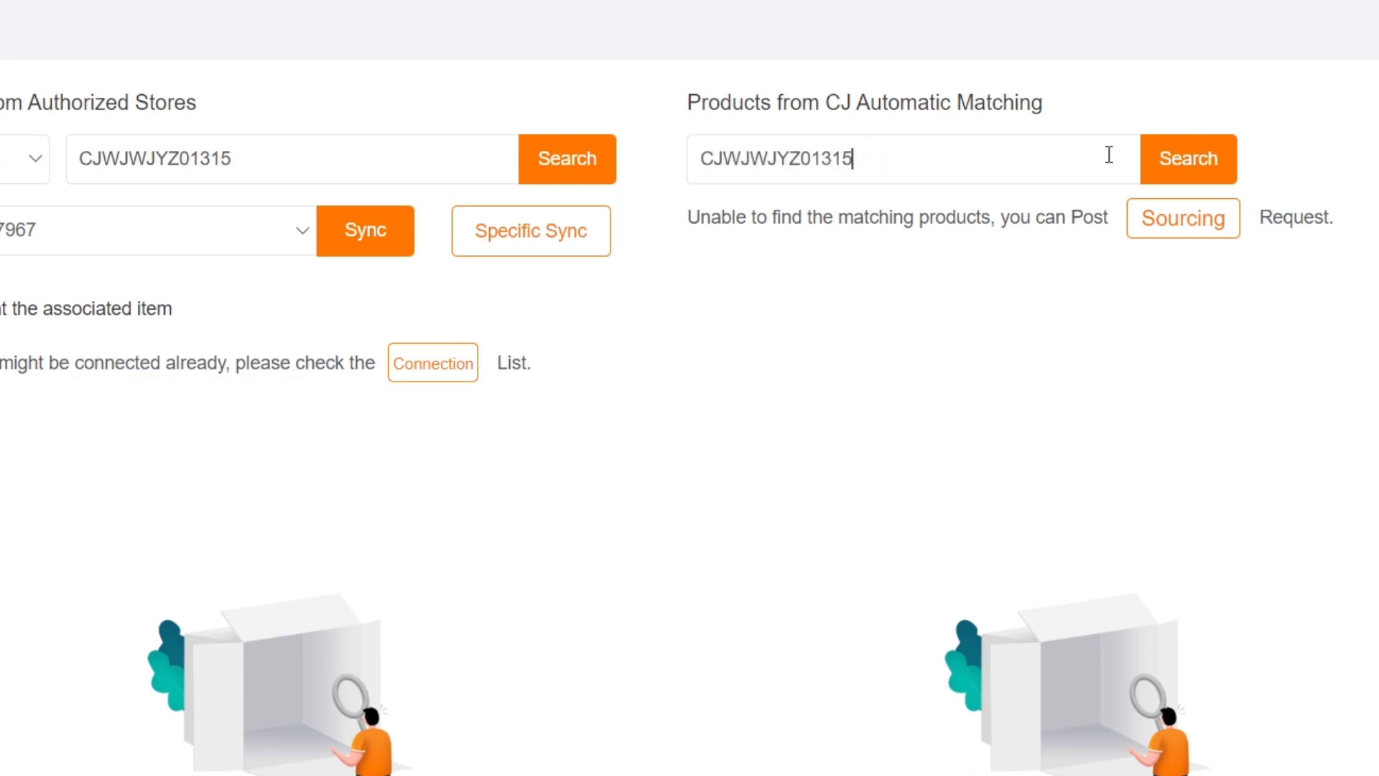
{"action": "left_click", "coordinate": [1174, 156]}
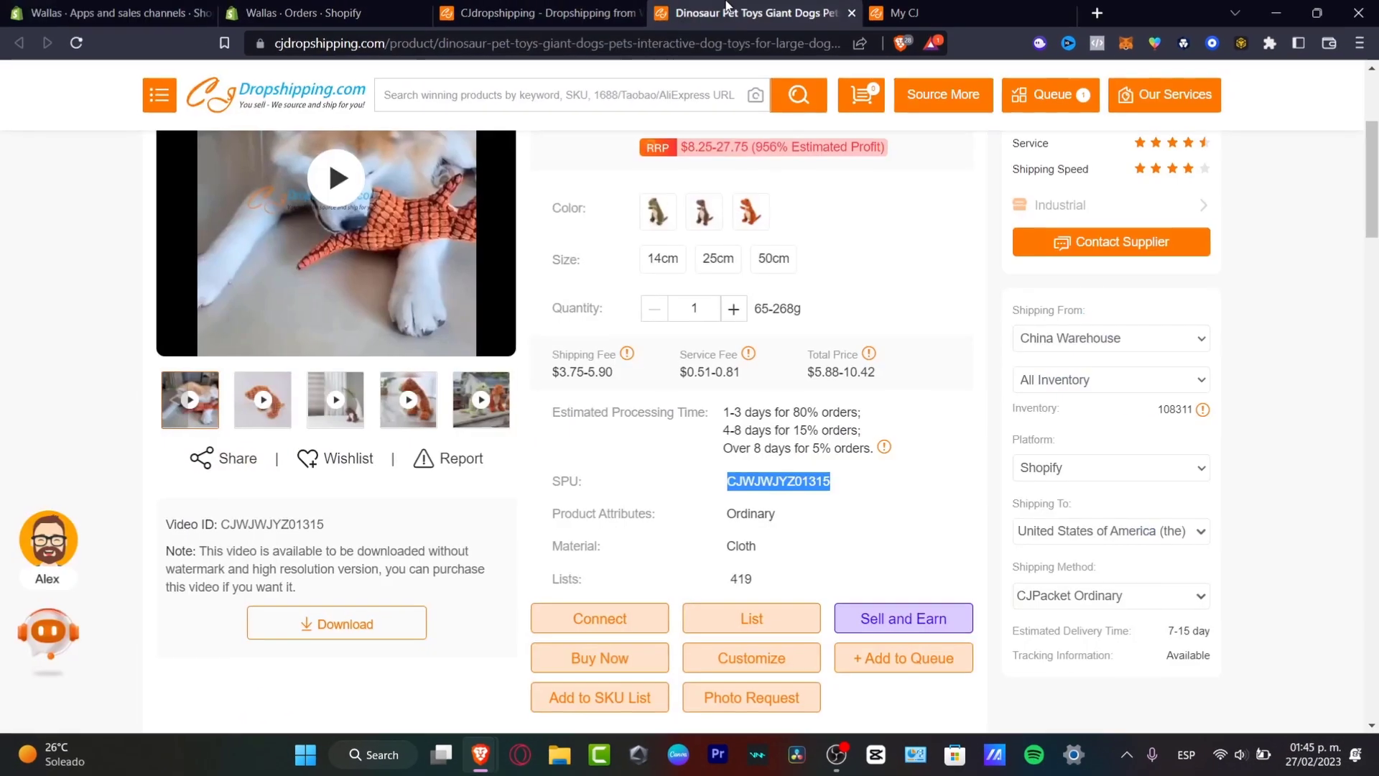
Open the packaging connection for the silicone finger exerciser on the Connection page and review the custom packaging options.
{"action": "left_click", "coordinate": [961, 13]}
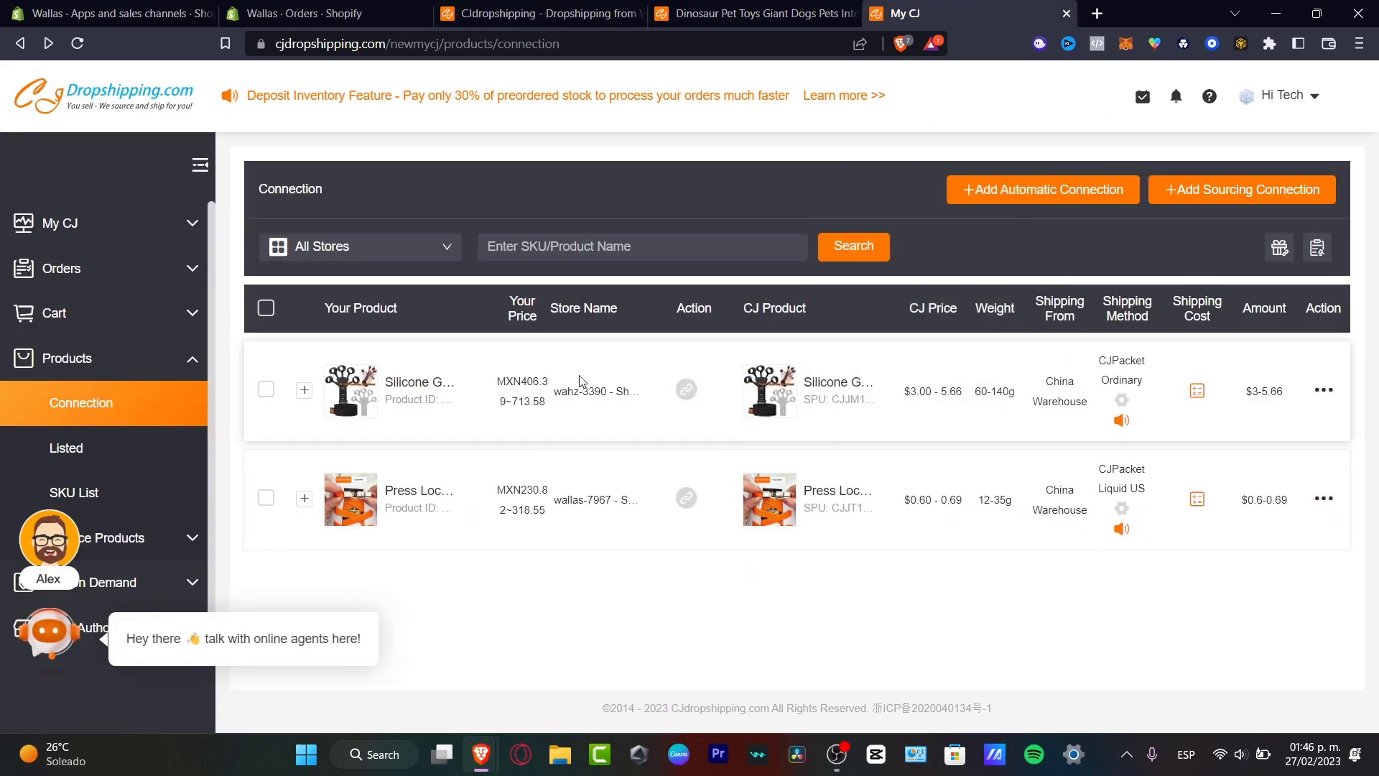
{"action": "mouse_move", "coordinate": [371, 381]}
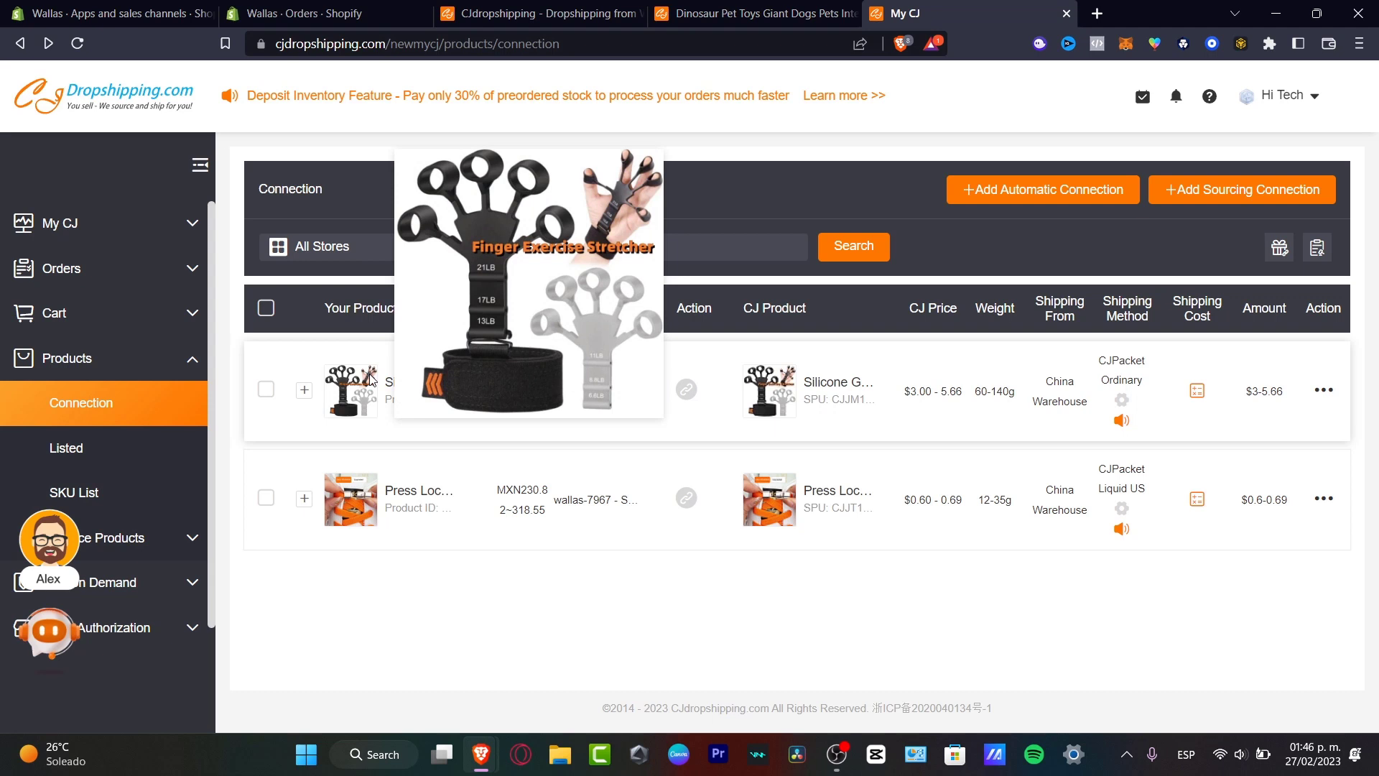
{"action": "left_click", "coordinate": [1322, 391]}
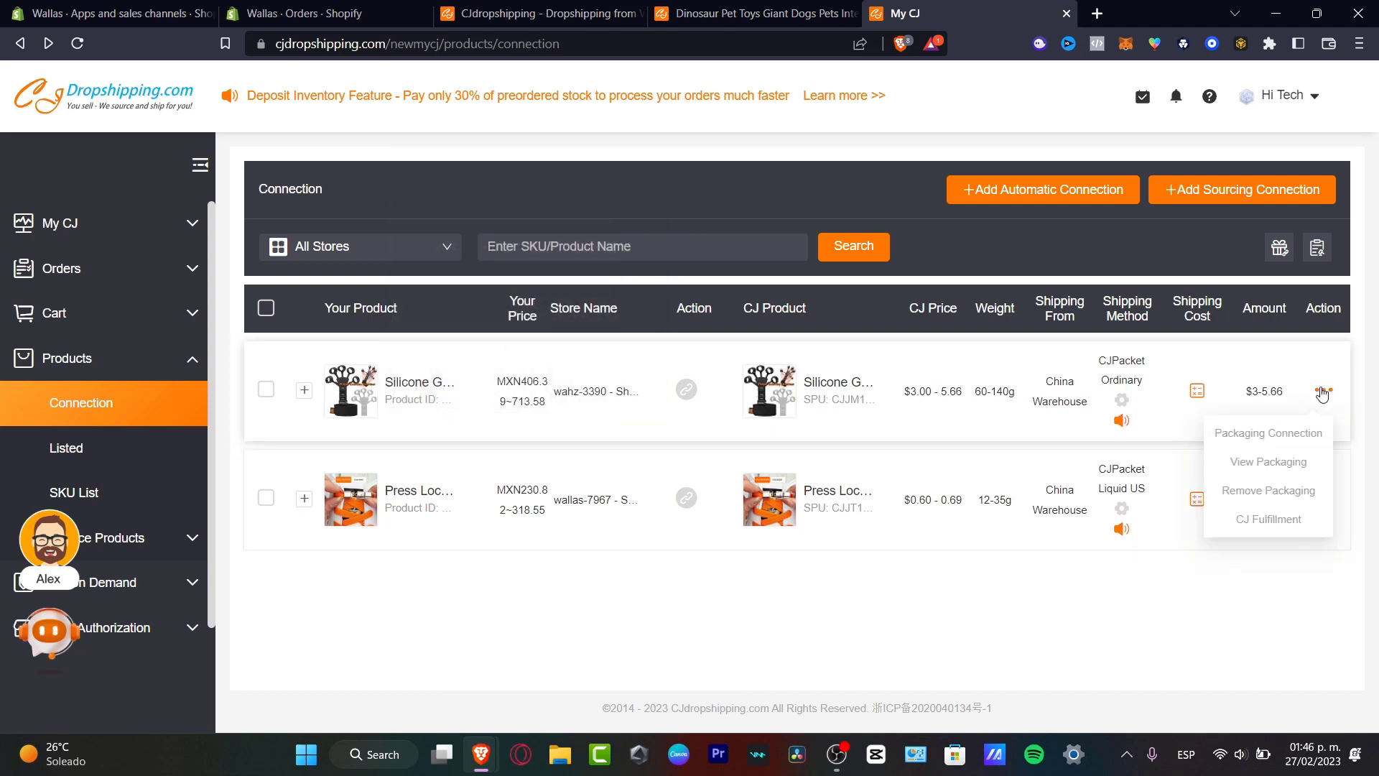
{"action": "left_click", "coordinate": [1298, 432]}
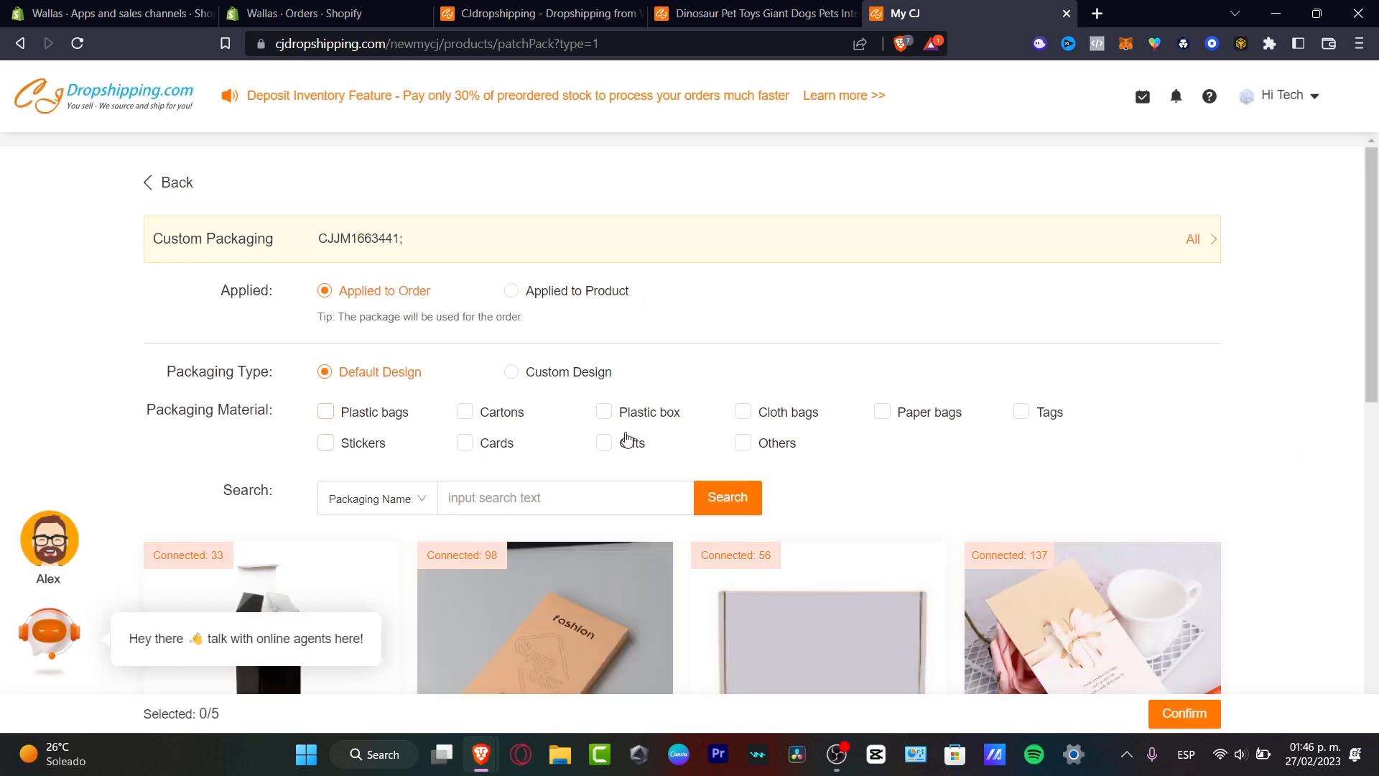
{"action": "scroll", "coordinate": [754, 442], "scroll_direction": "down", "scroll_amount": 3}
{"action": "scroll", "coordinate": [918, 468], "scroll_direction": "down", "scroll_amount": 6}
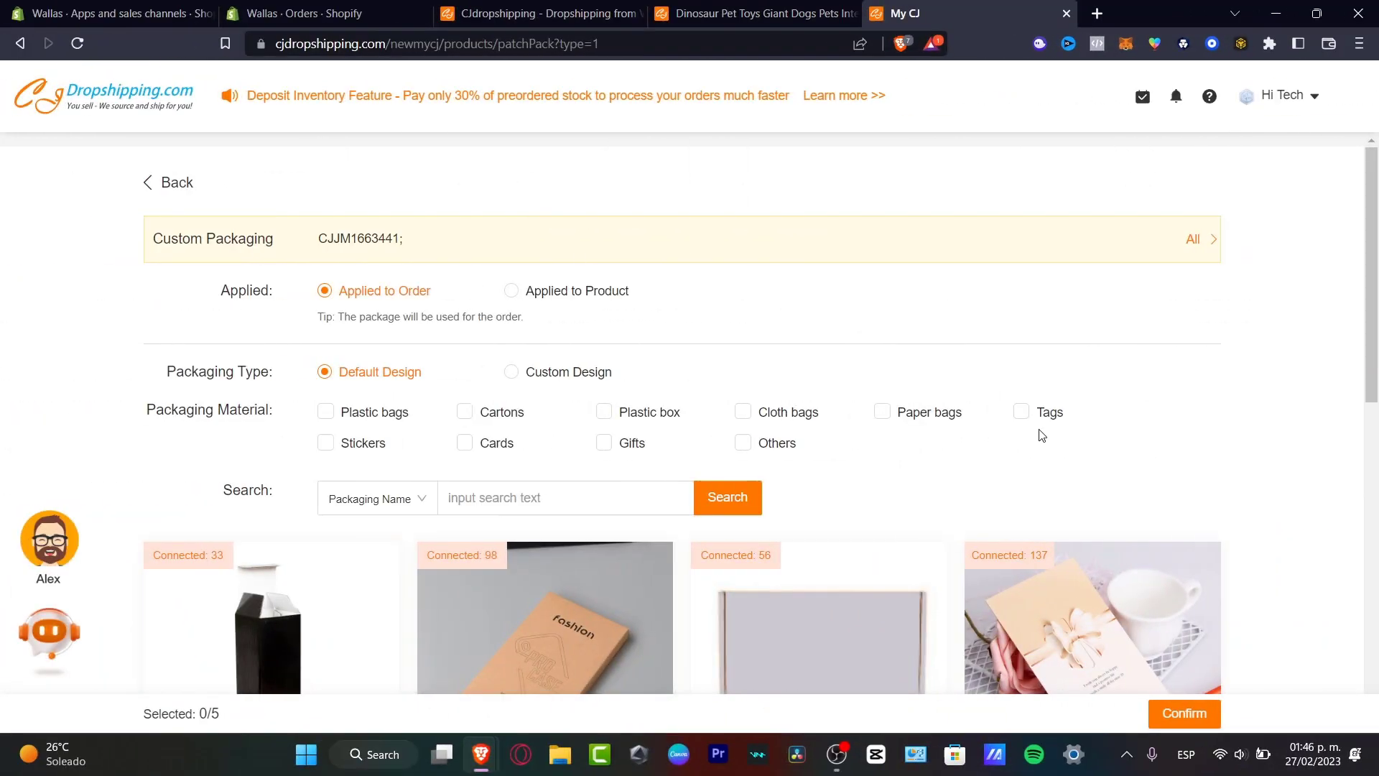
Leave the custom packaging page, expand the My CJ section, and go to the CJdropshipping home page.
{"action": "left_click", "coordinate": [151, 188]}
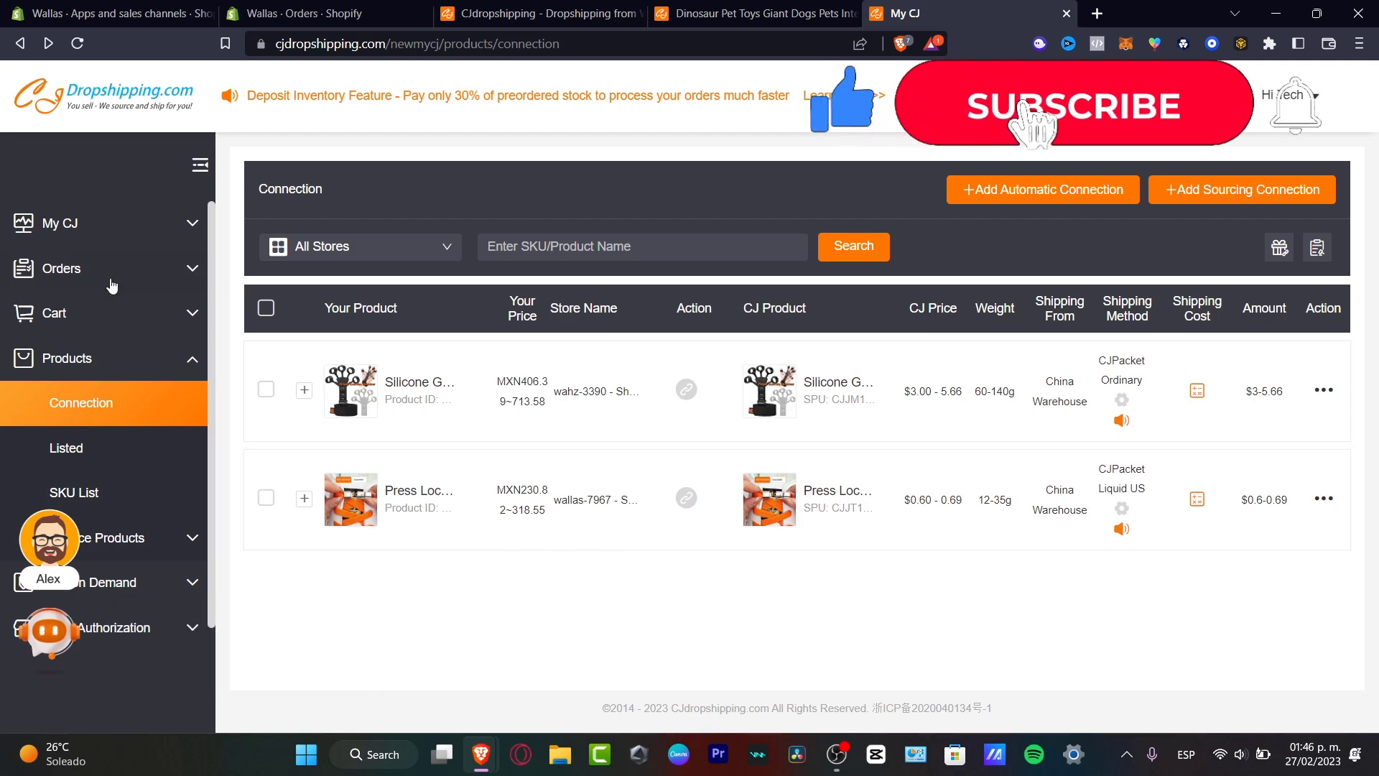
{"action": "left_click", "coordinate": [77, 225]}
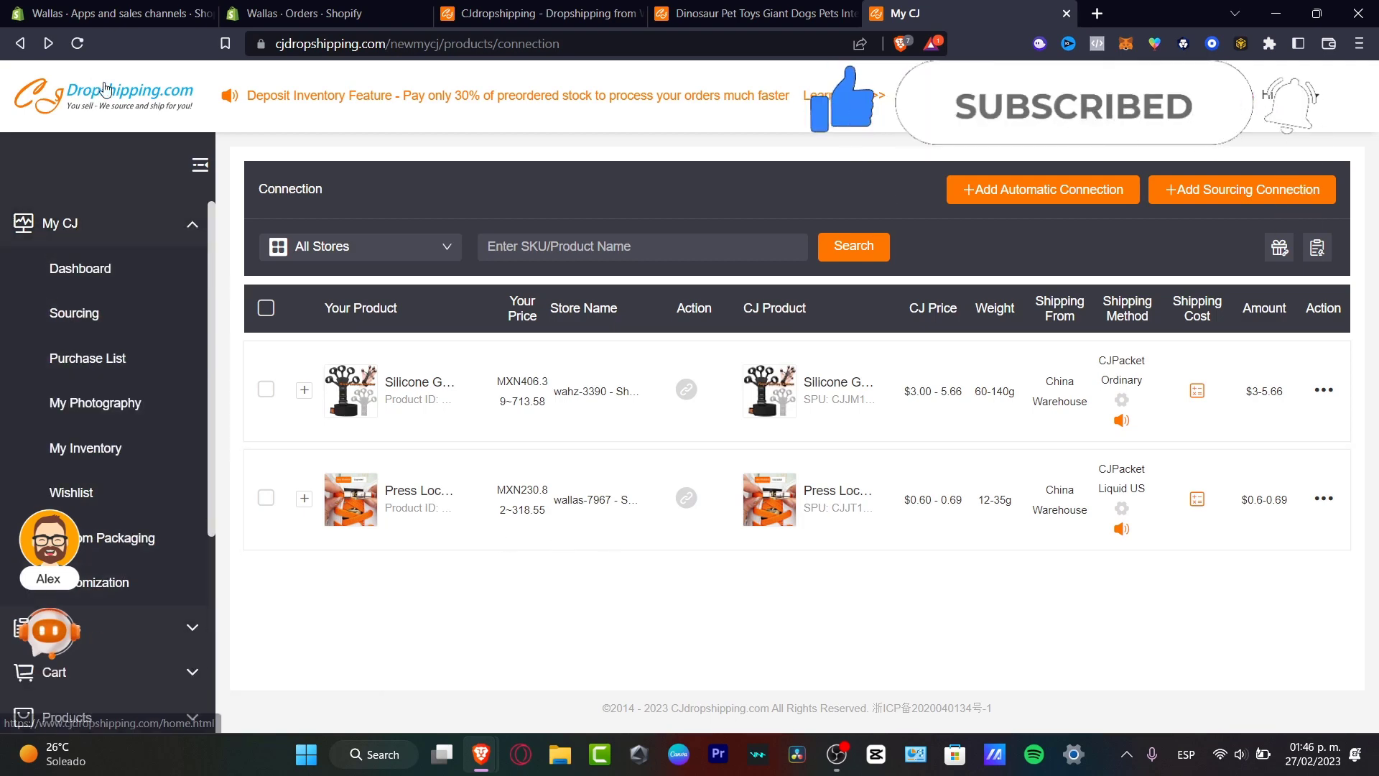
{"action": "left_click", "coordinate": [105, 89]}
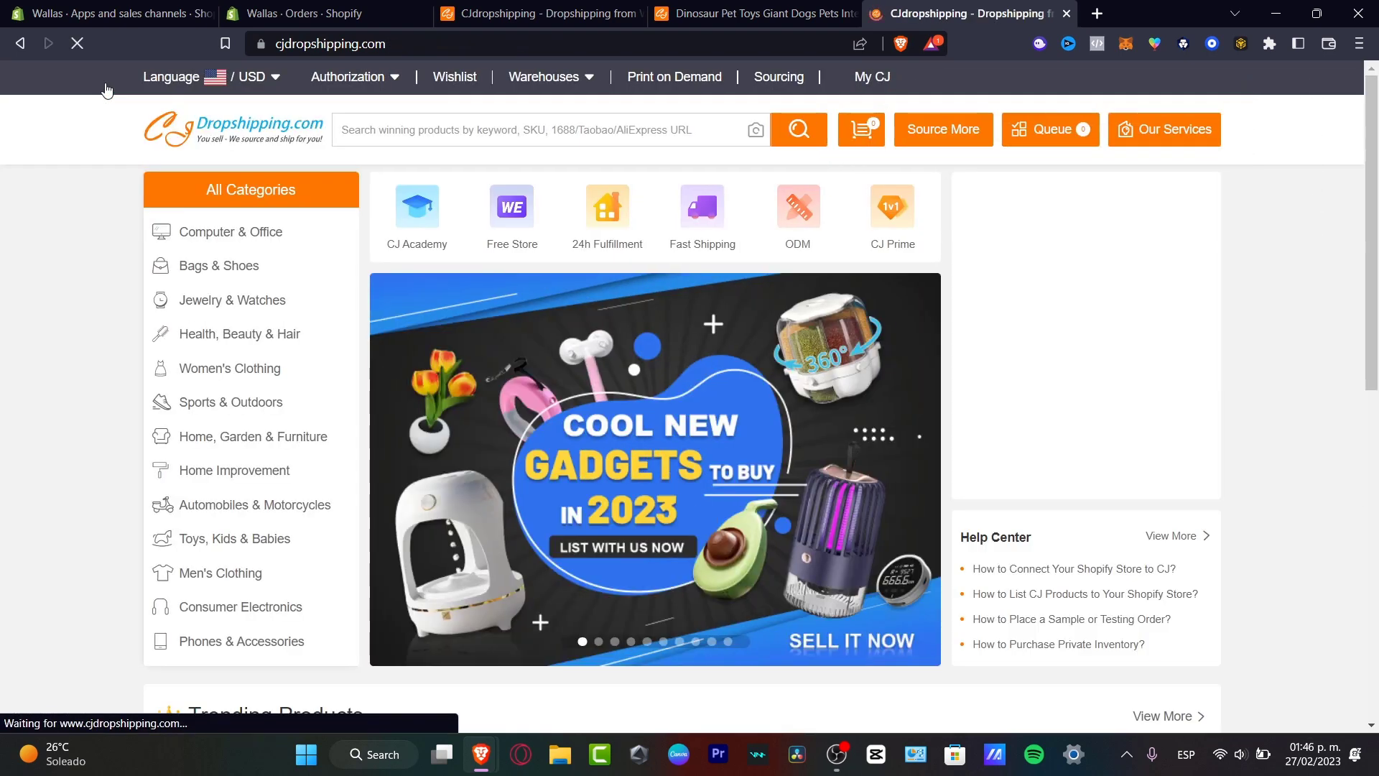